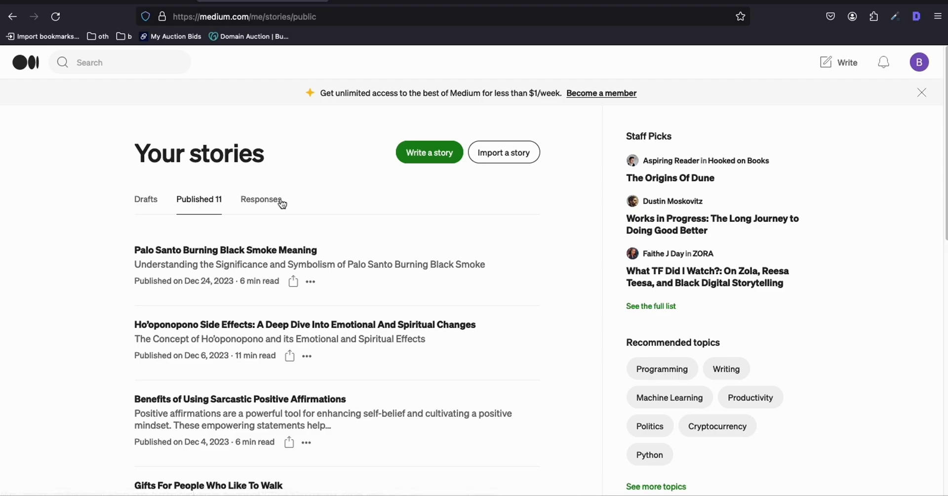
Step: Open the monthly story stats and view January 2024
left_click(132, 2)
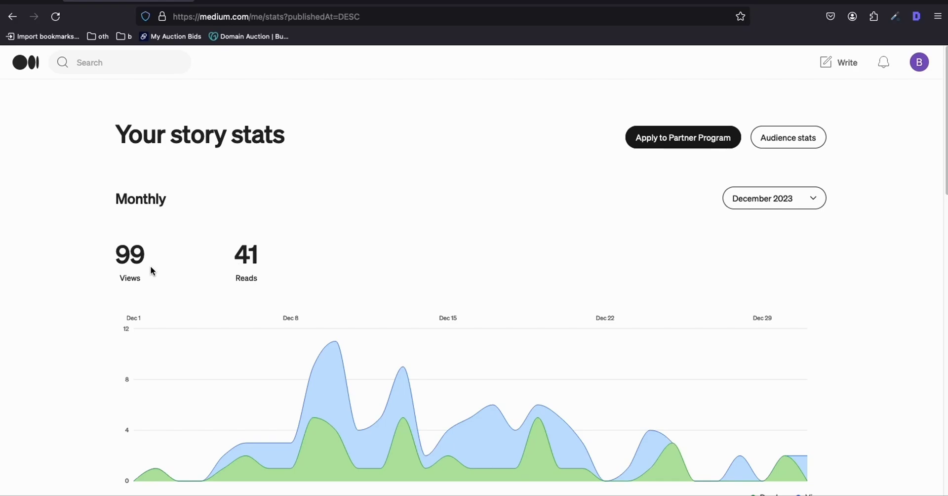
left_click(254, 2)
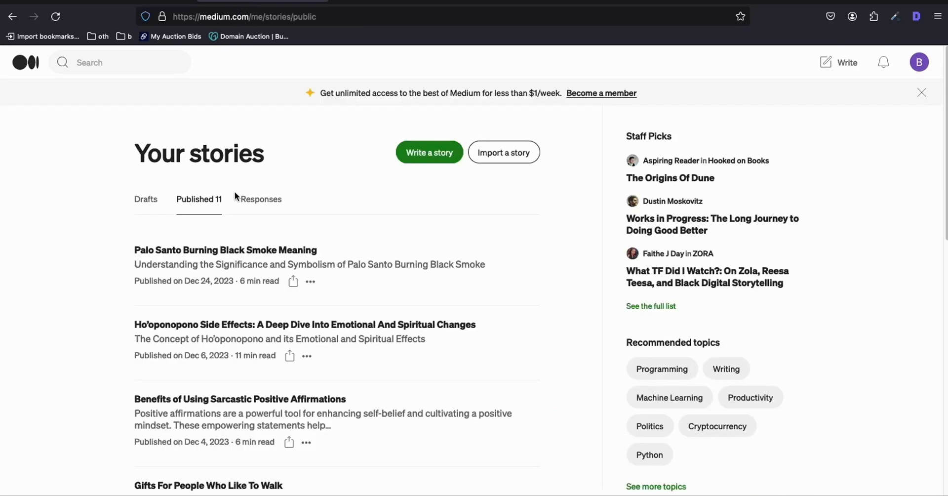
left_click(158, 2)
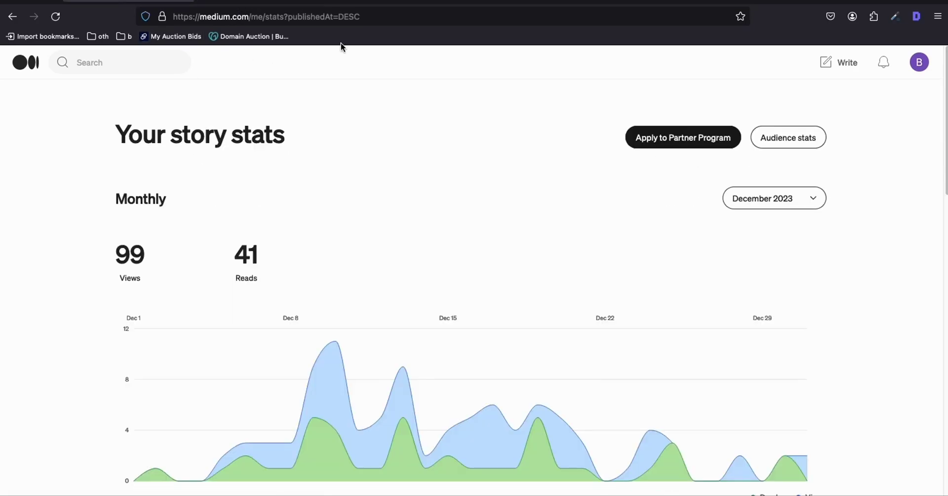
left_click(780, 200)
left_click(783, 271)
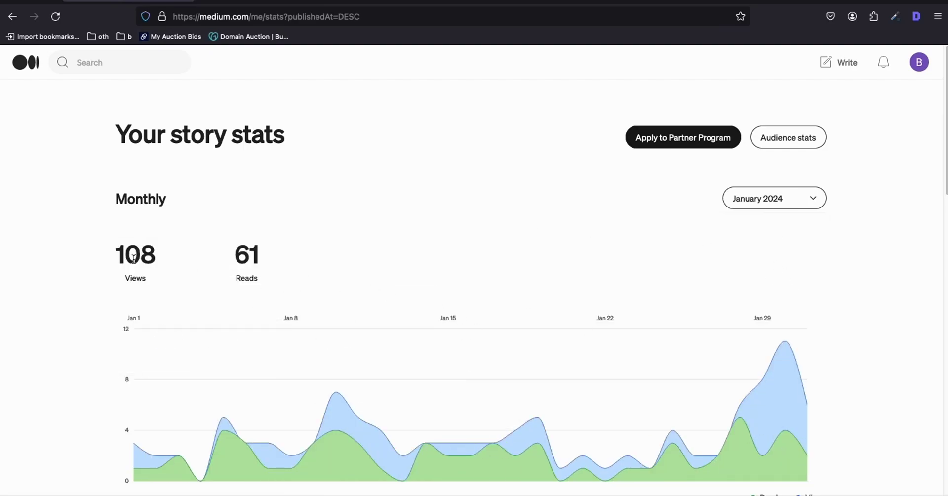
Step: View February 2024 stats, then drag the stories window aside to reveal the Toys Mania profile
left_click(766, 198)
left_click(785, 252)
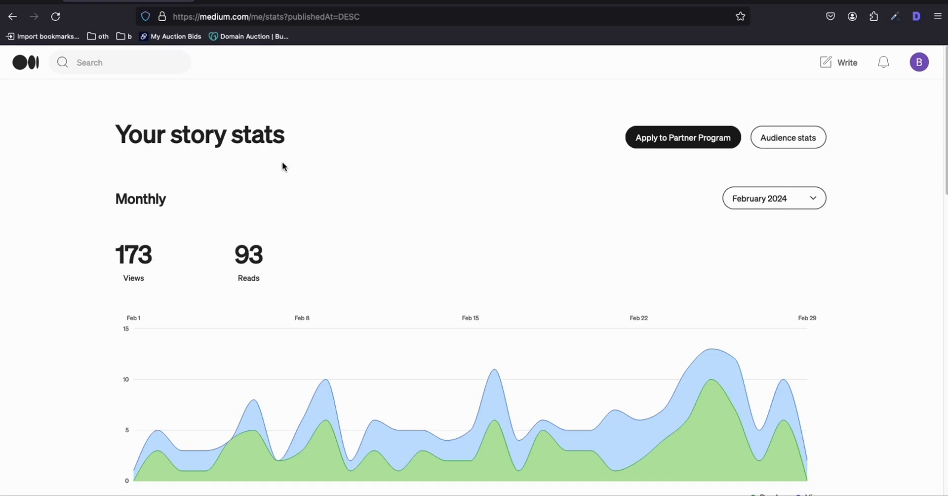
key("alt+Left")
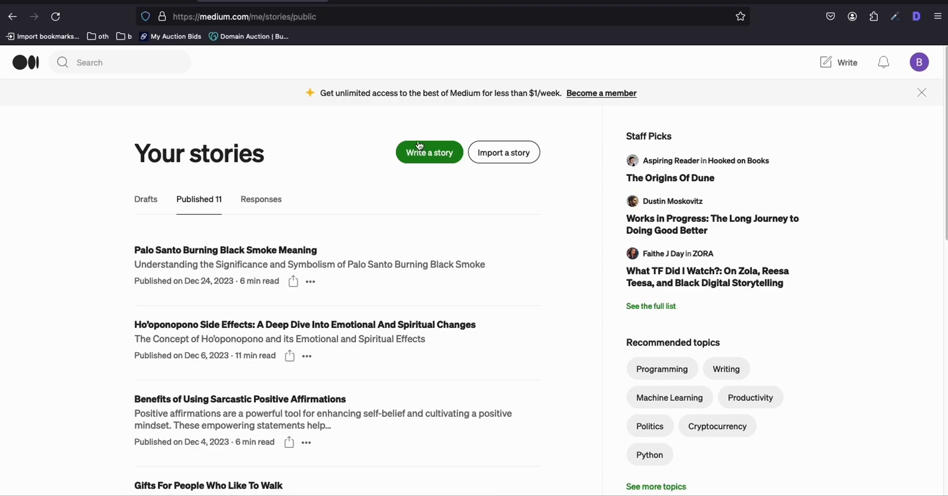
left_click_drag(414, 1, 370, 494)
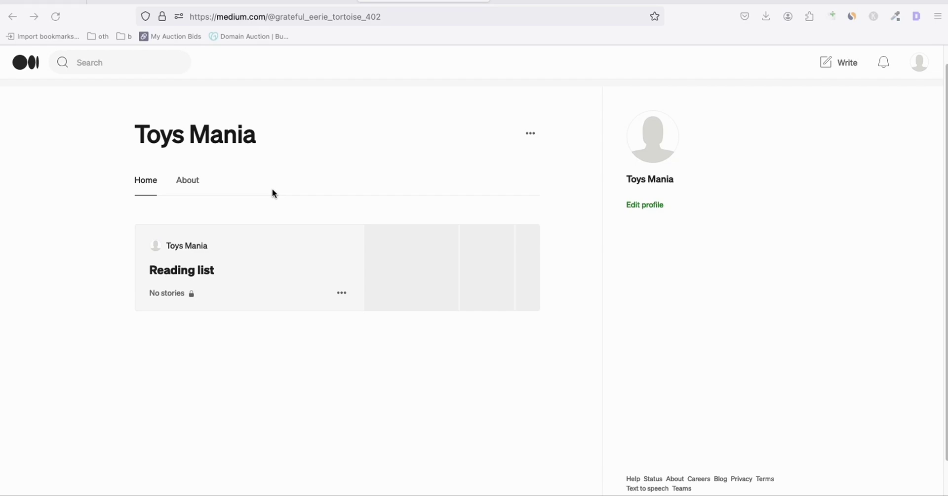
left_click(155, 1)
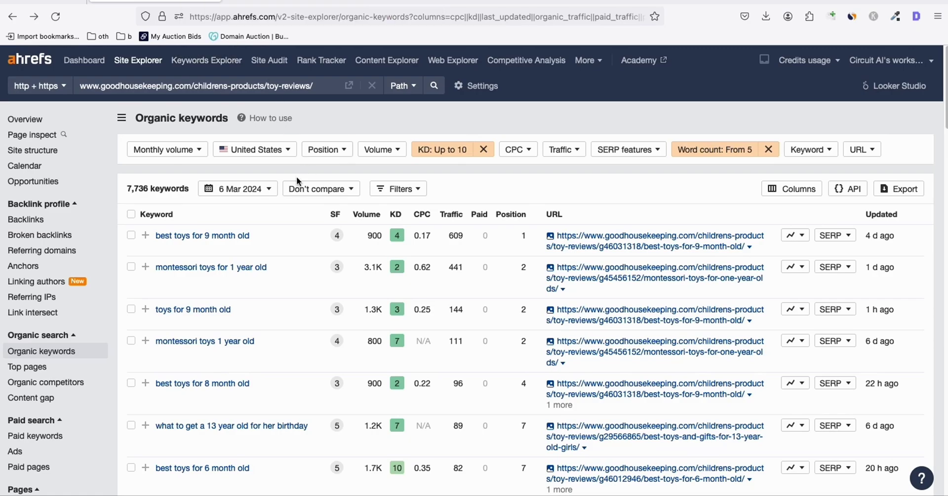
scroll(282, 195, "down", 1)
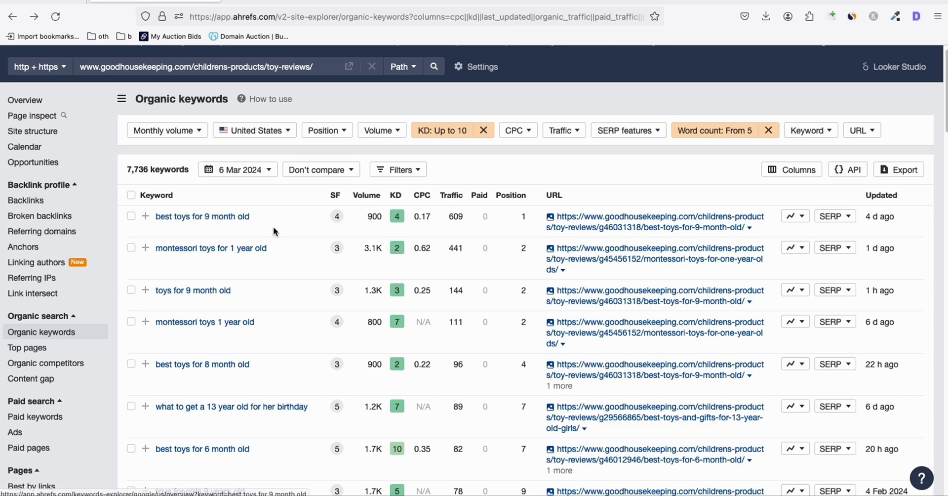
scroll(274, 231, "down", 1)
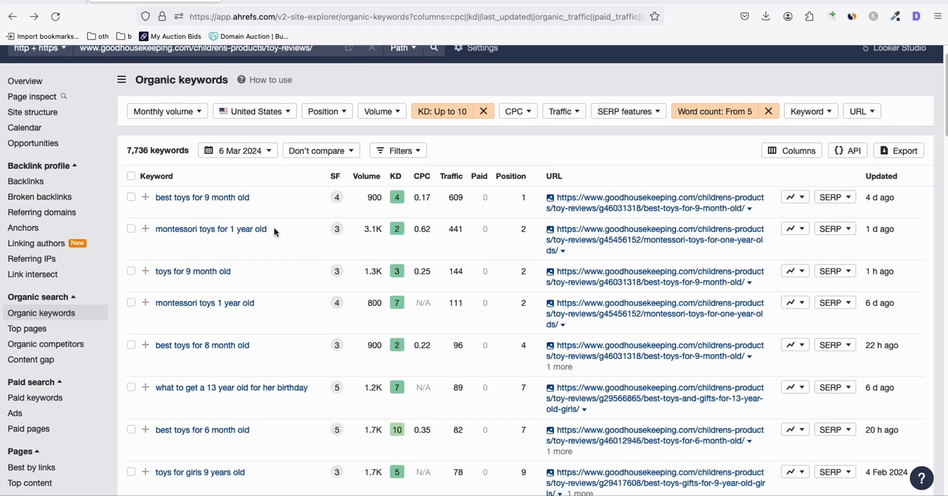
scroll(270, 247, "down", 2)
scroll(269, 246, "down", 3)
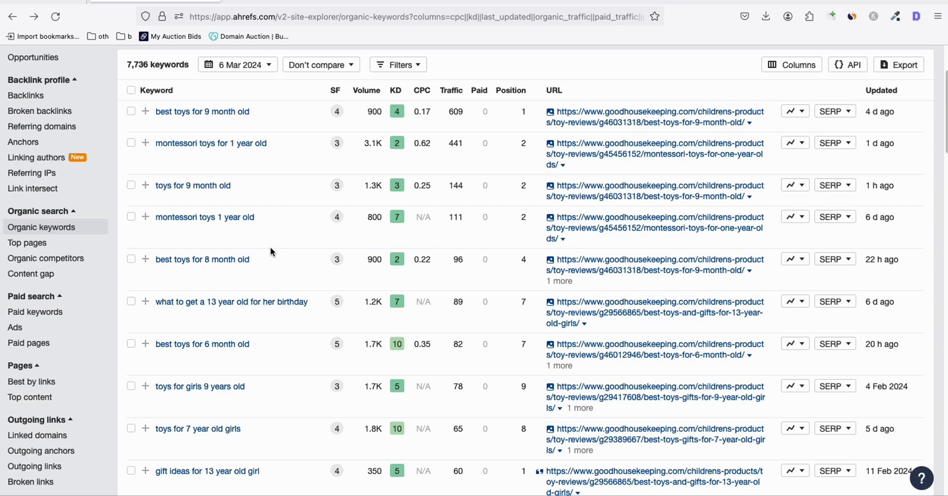
scroll(270, 247, "down", 1)
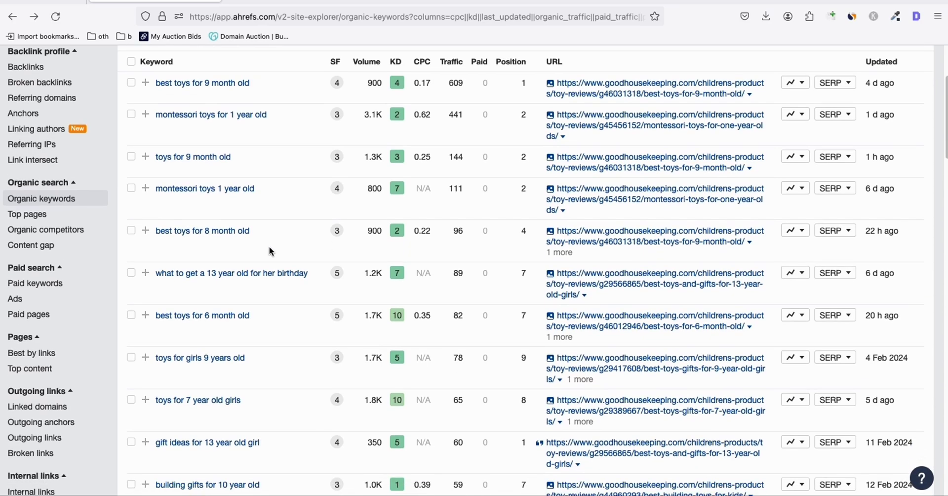
scroll(269, 246, "up", 4)
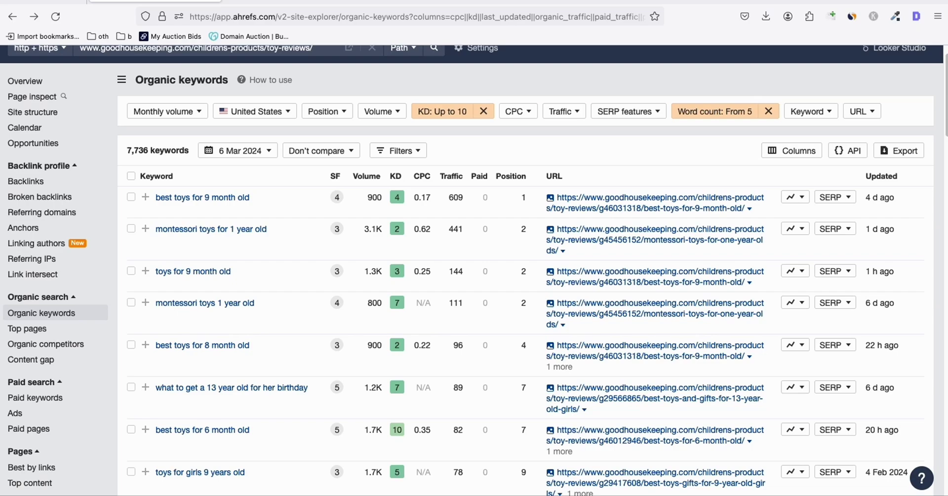
scroll(888, 172, "up", 1)
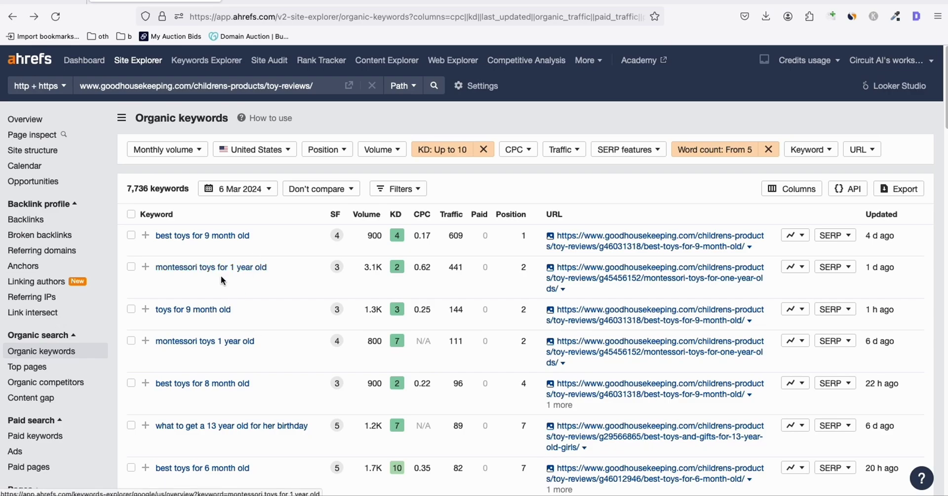
scroll(220, 272, "down", 3)
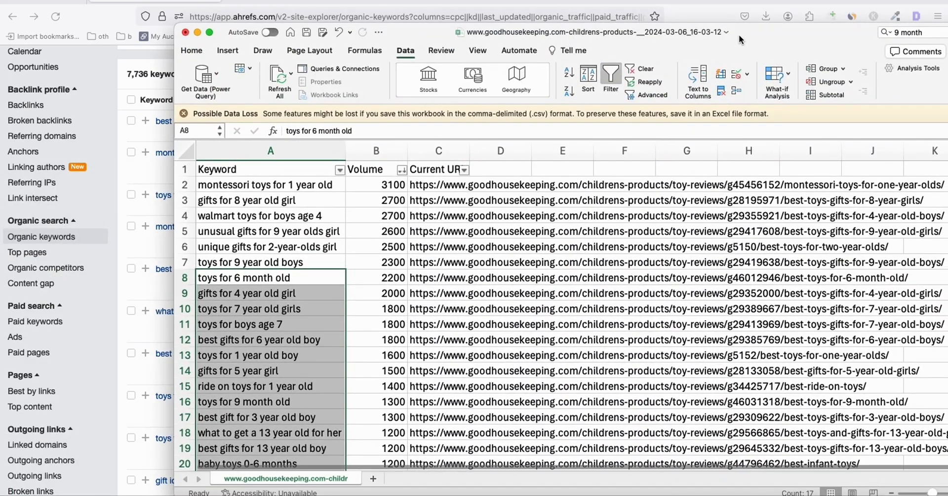
Step: Maximize the keyword spreadsheet and widen column A to fit the full phrases
double_click(739, 39)
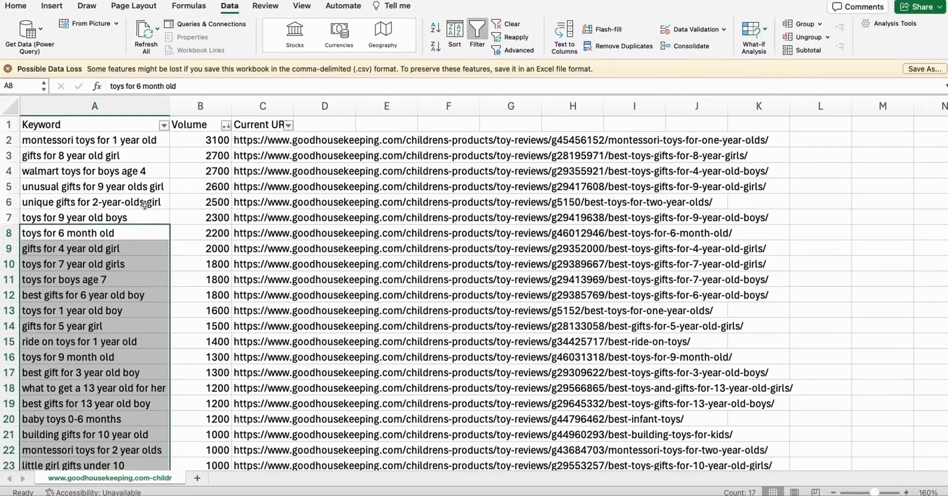
left_click(72, 157)
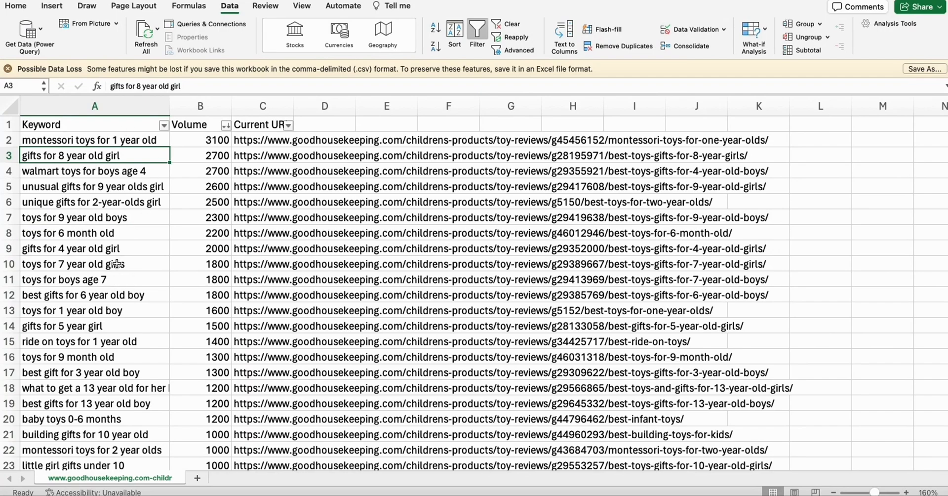
left_click_drag(170, 109, 258, 114)
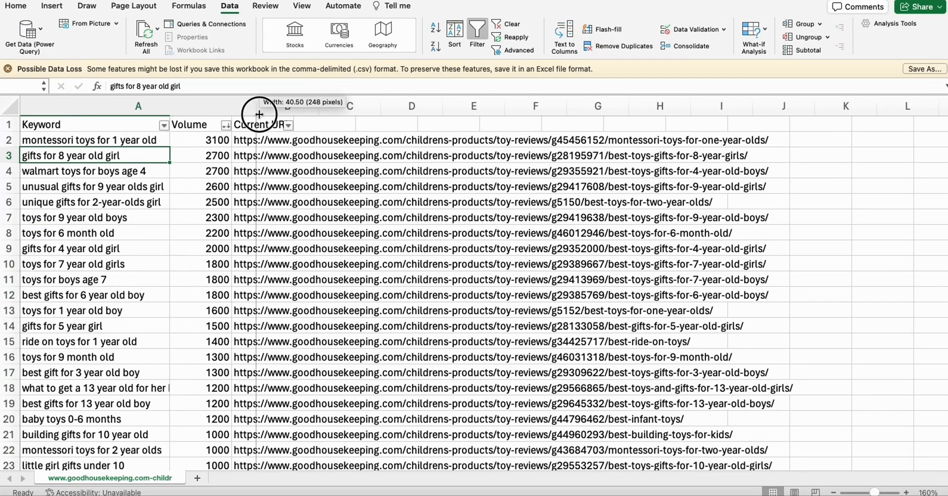
left_click(199, 181)
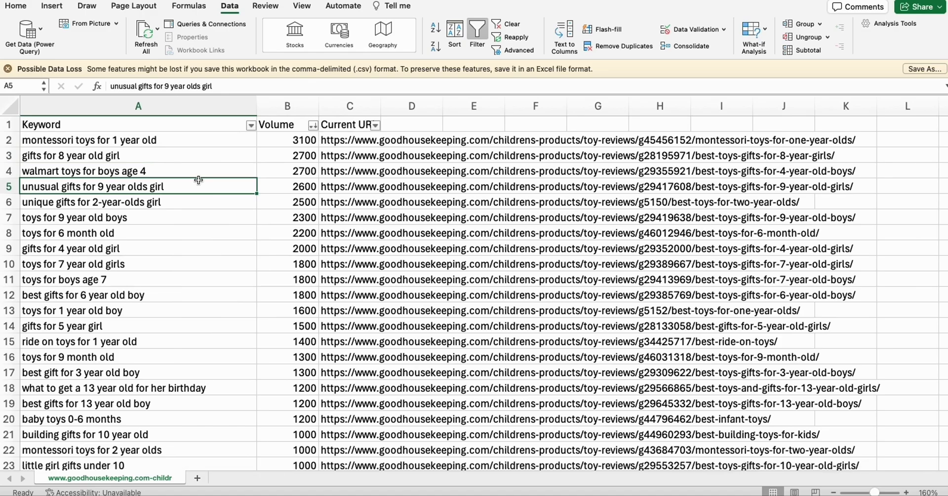
Step: Scroll through the keyword list and jump to its last row to check it
scroll(199, 180, "down", 2)
scroll(226, 212, "down", 8)
scroll(191, 229, "down", 10)
scroll(188, 296, "down", 4)
key("ctrl+Down")
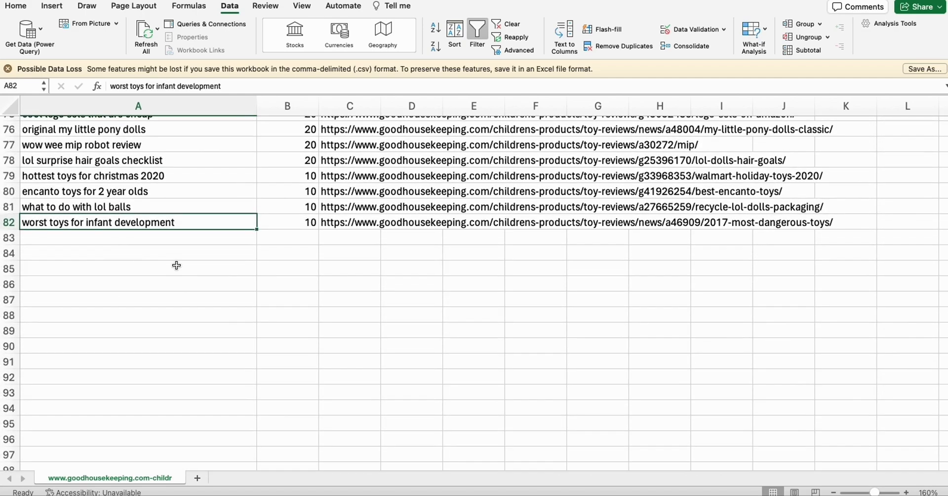
scroll(176, 263, "up", 10)
scroll(170, 257, "up", 7)
scroll(170, 257, "up", 6)
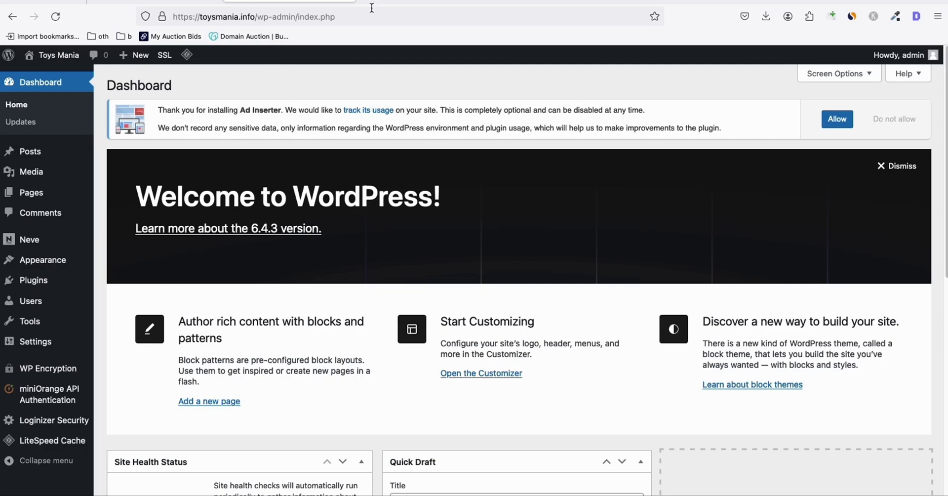
Step: Search plugins for 'autopost to medium' and install NextScripts Social Networks Auto-Poster
left_click(395, 1)
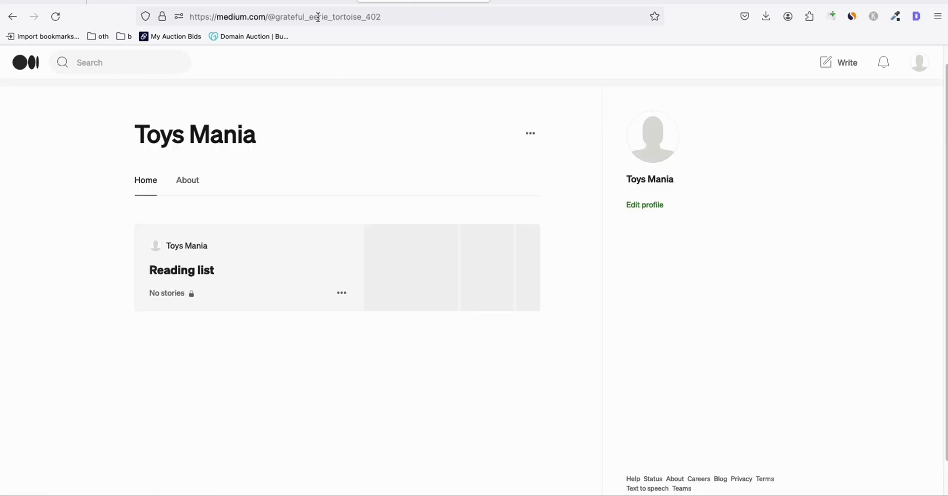
left_click(307, 4)
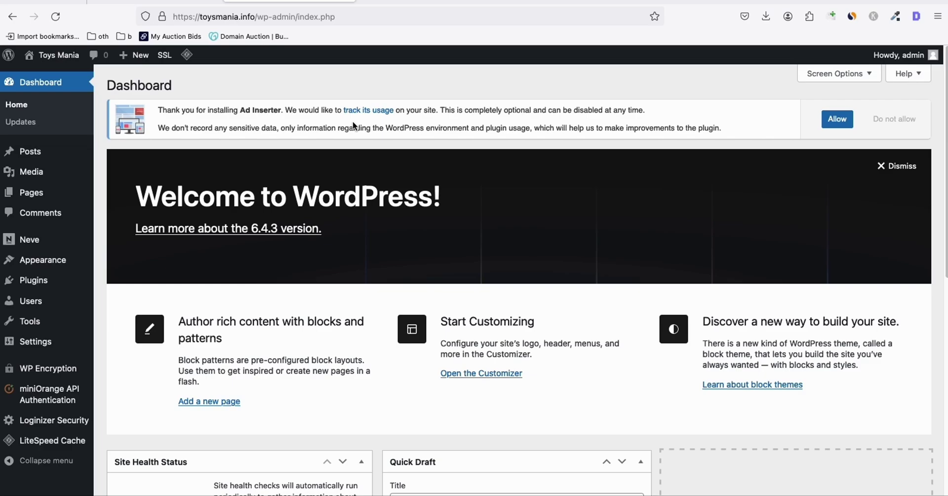
mouse_move(33, 280)
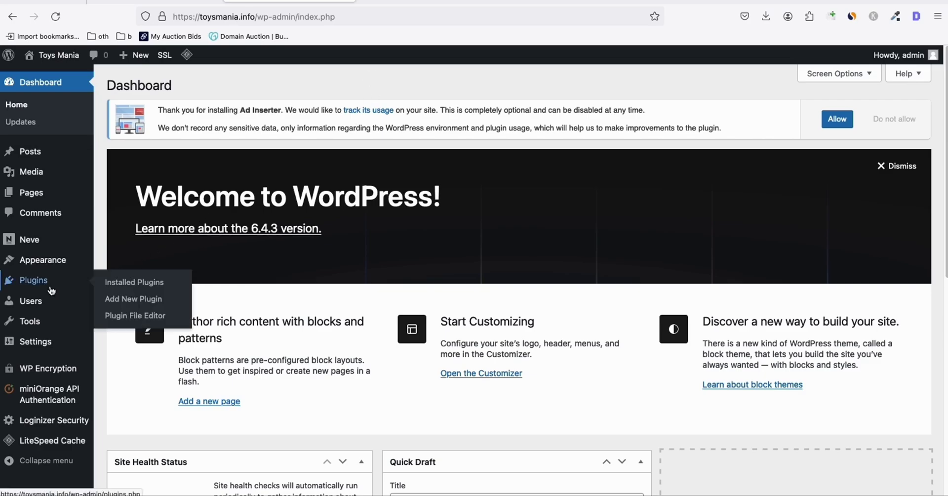
left_click(134, 299)
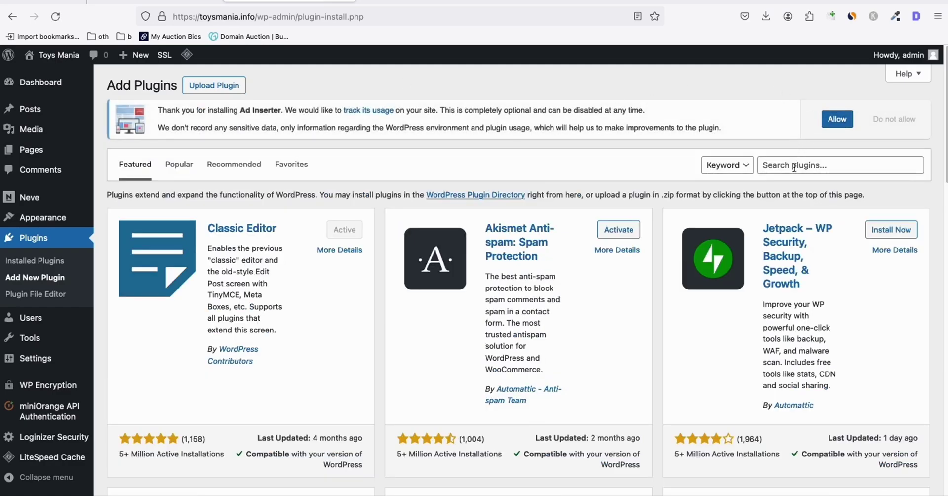
left_click(794, 167)
type("au")
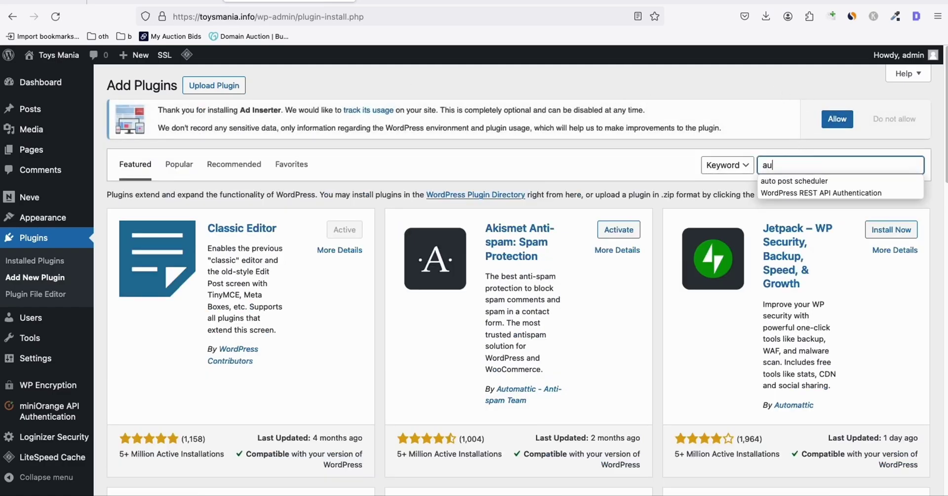
type("topost to medium")
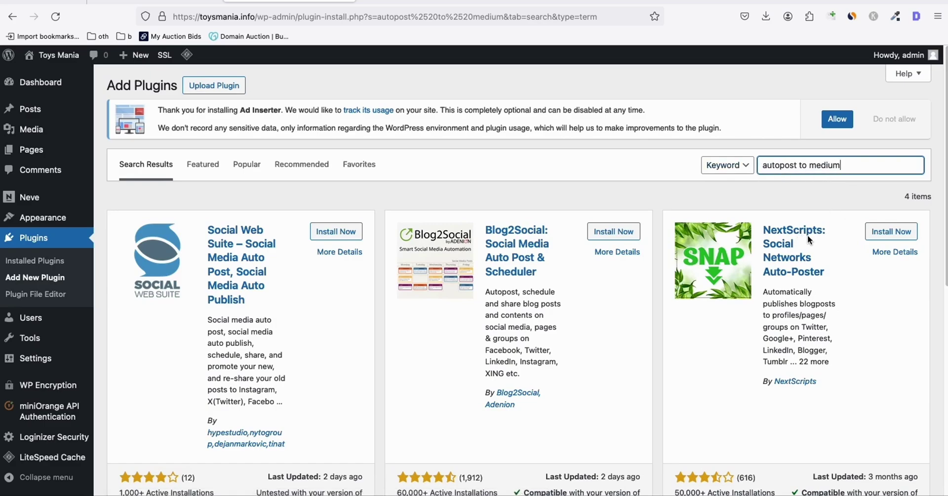
left_click(896, 232)
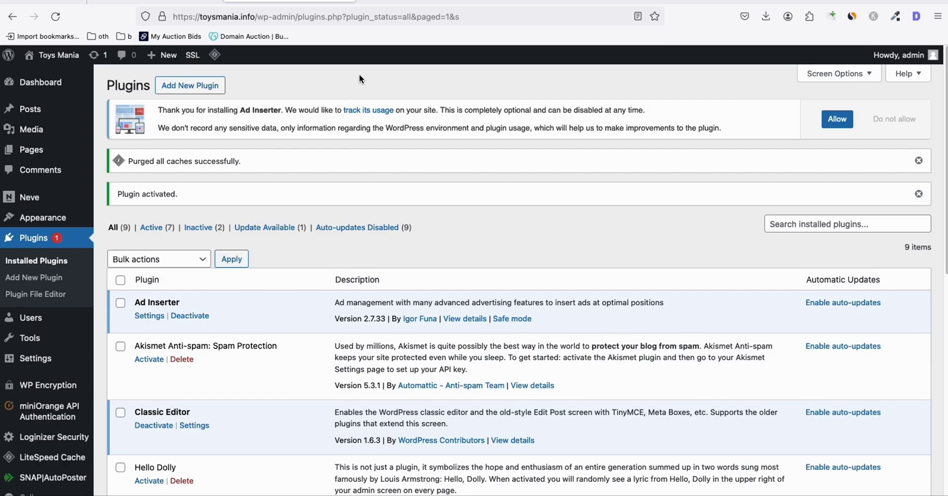
Step: Go to Medium's Security and apps settings and open Integration tokens
left_click(395, 2)
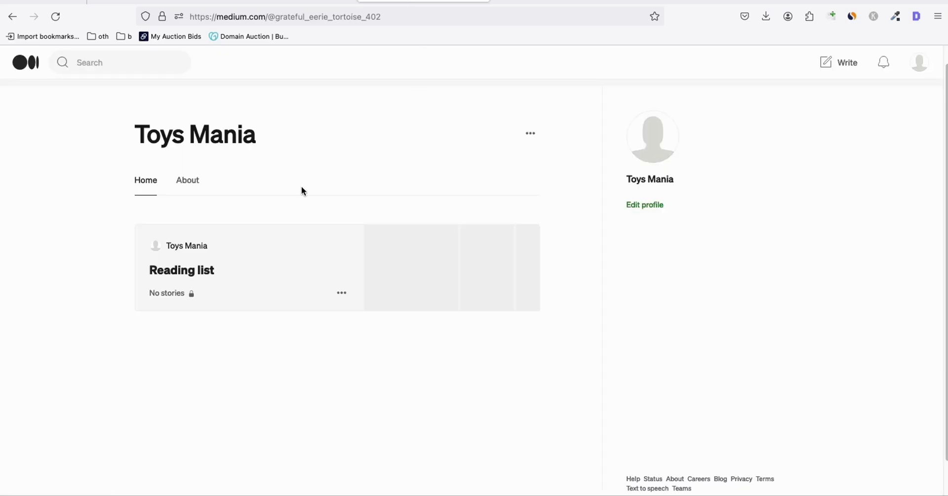
left_click(918, 66)
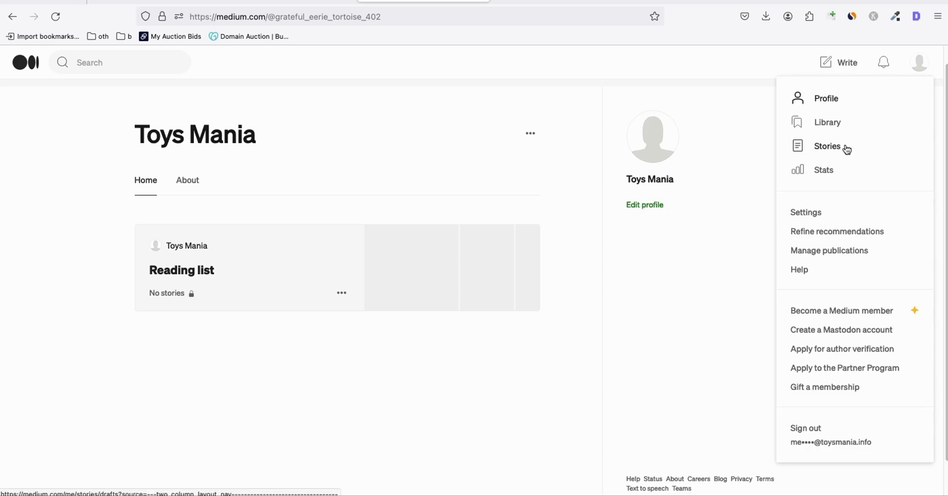
left_click(824, 215)
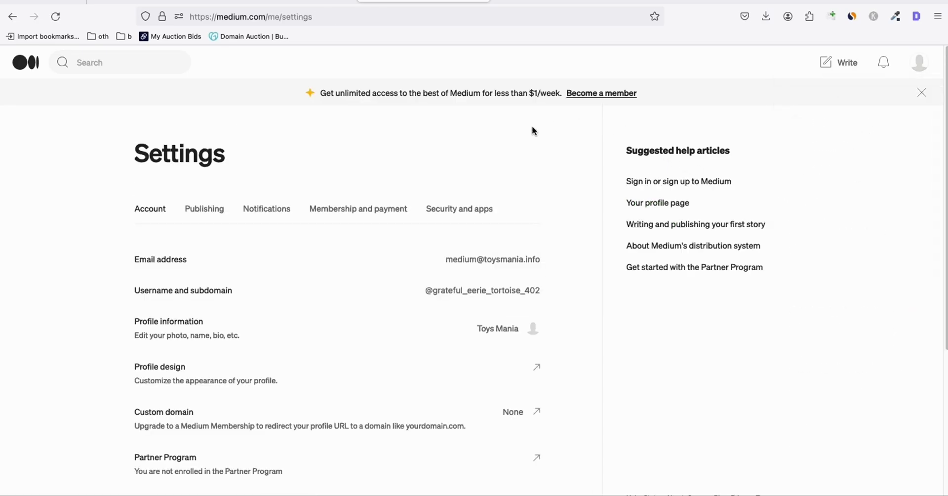
left_click(460, 217)
scroll(429, 227, "down", 3)
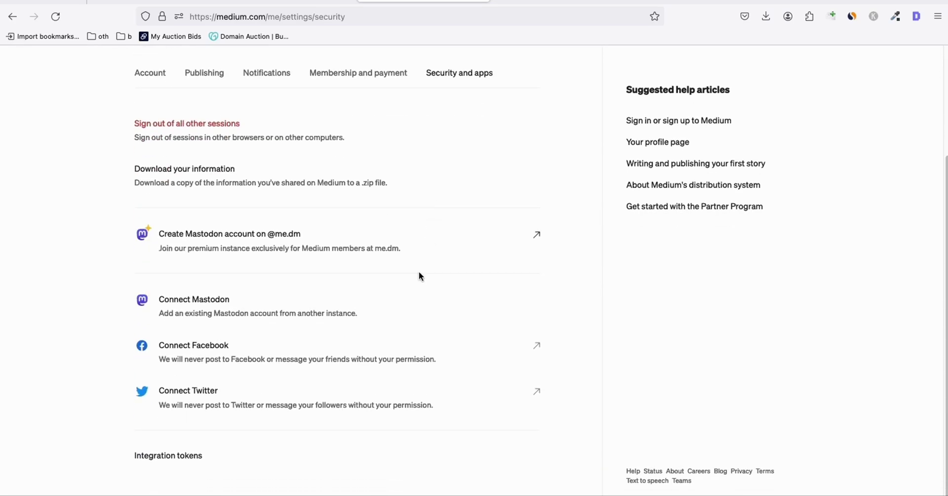
left_click(186, 455)
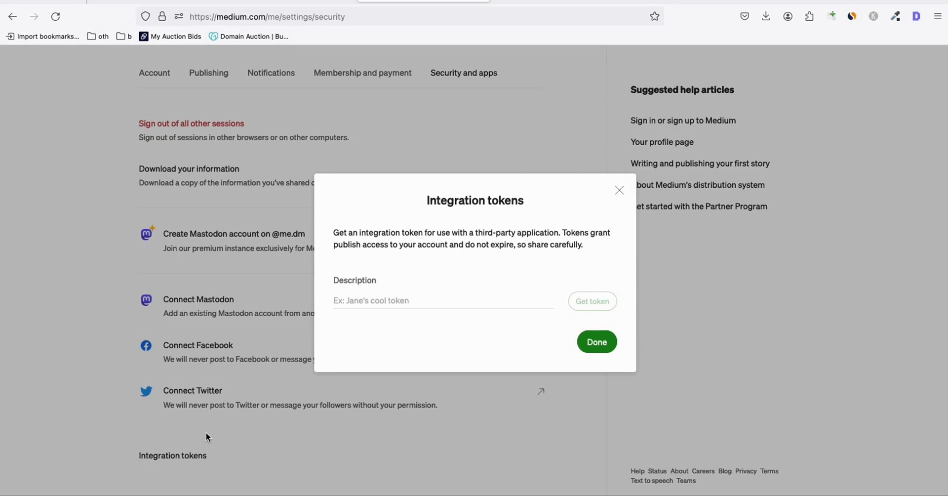
Step: Describe the token as toysmania.info, generate it, and copy the token string
left_click(353, 296)
type("toysmania.info")
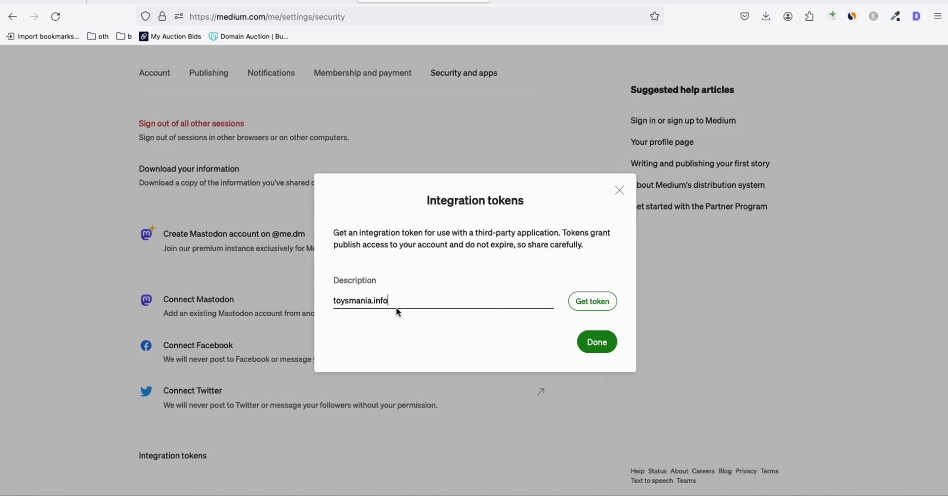
left_click(590, 304)
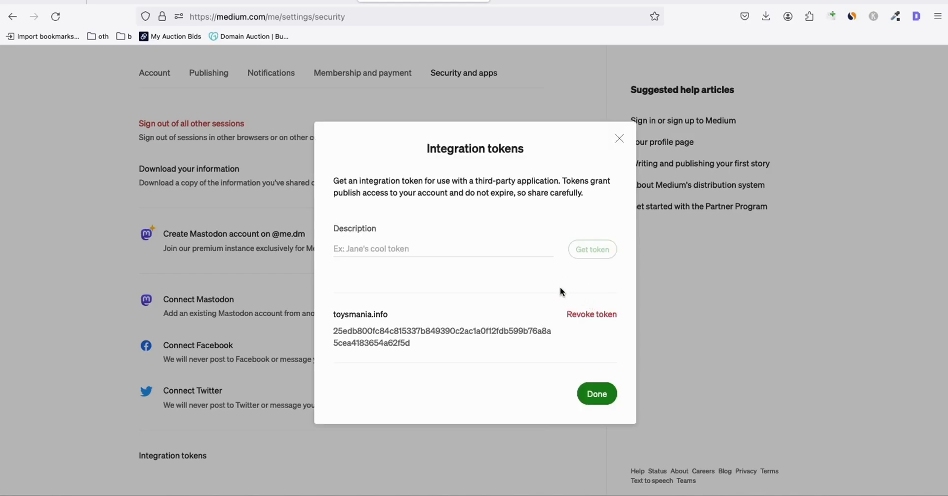
left_click_drag(422, 348, 330, 331)
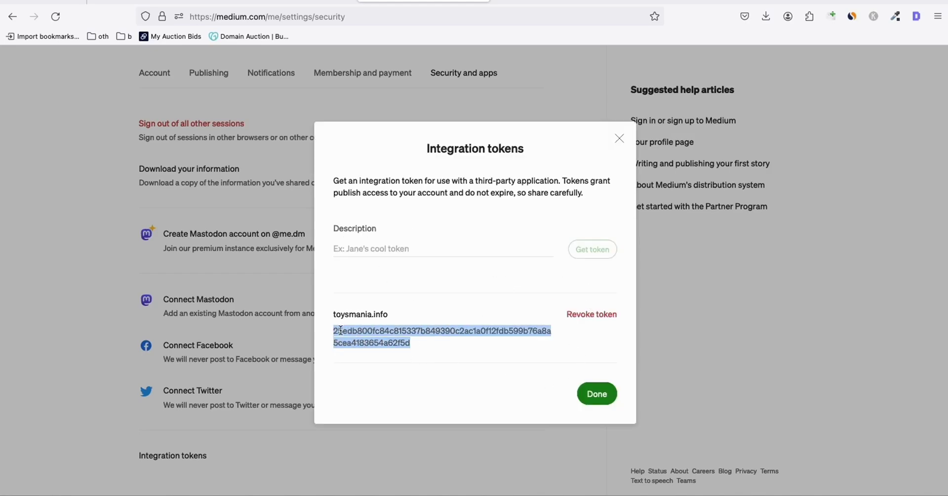
right_click(356, 335)
left_click(379, 318)
Step: Open the SNAP AutoPoster settings and set autoposts to Publish Immediately
left_click(289, 2)
scroll(116, 244, "down", 3)
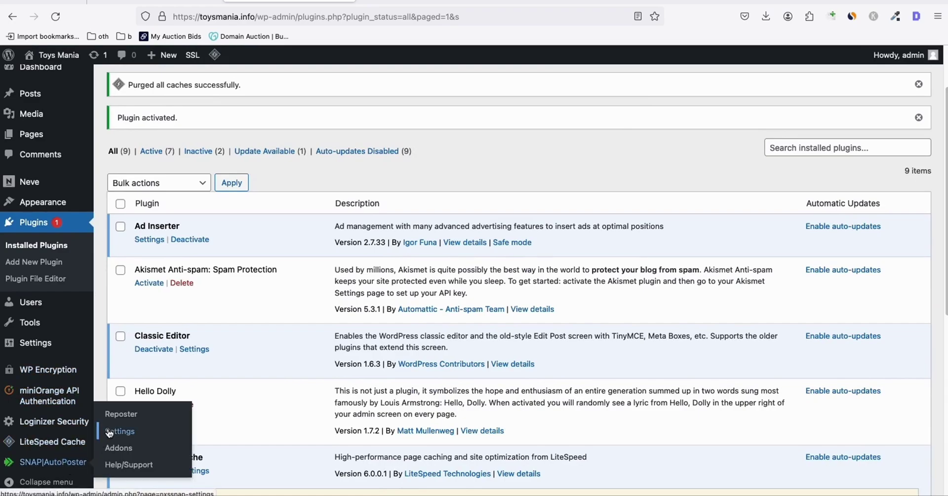
left_click(115, 431)
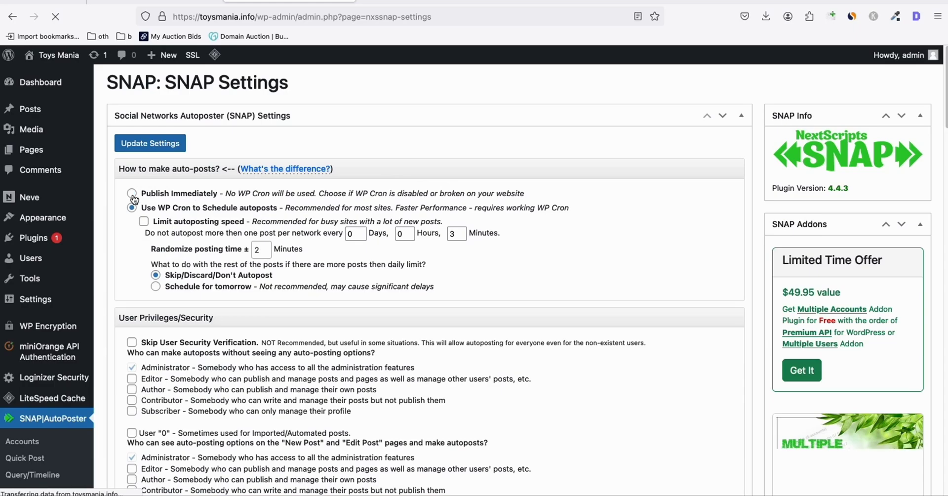
left_click(132, 193)
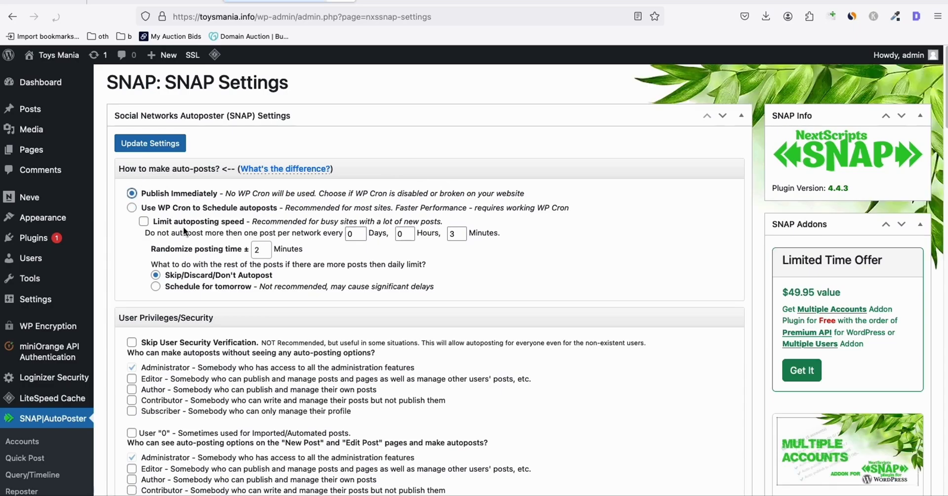
Step: Allow Editors to see auto-posting options and show networks as a Plain list
scroll(168, 237, "down", 3)
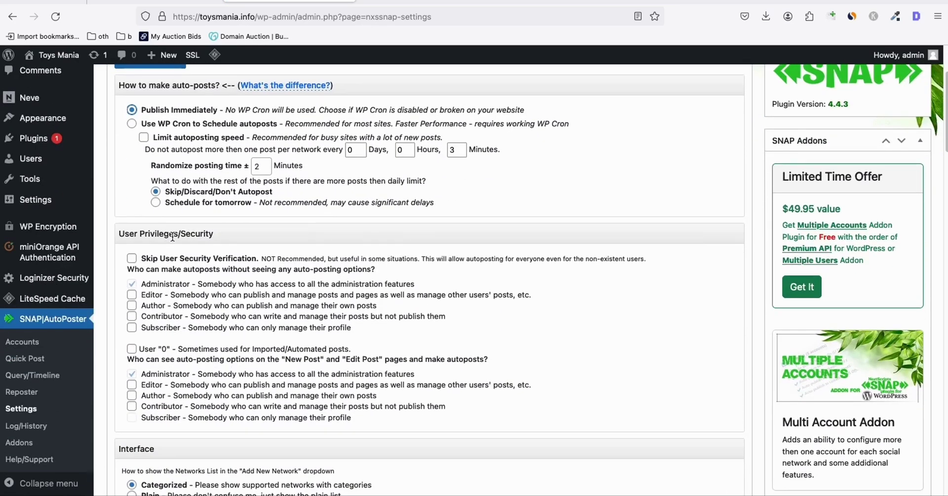
scroll(172, 237, "down", 1)
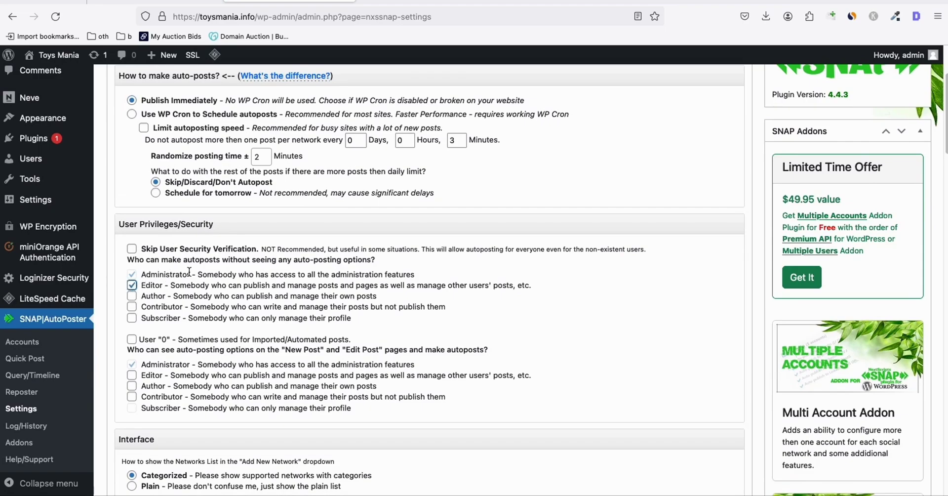
scroll(189, 271, "down", 1)
left_click(132, 356)
scroll(293, 211, "down", 2)
scroll(223, 257, "down", 5)
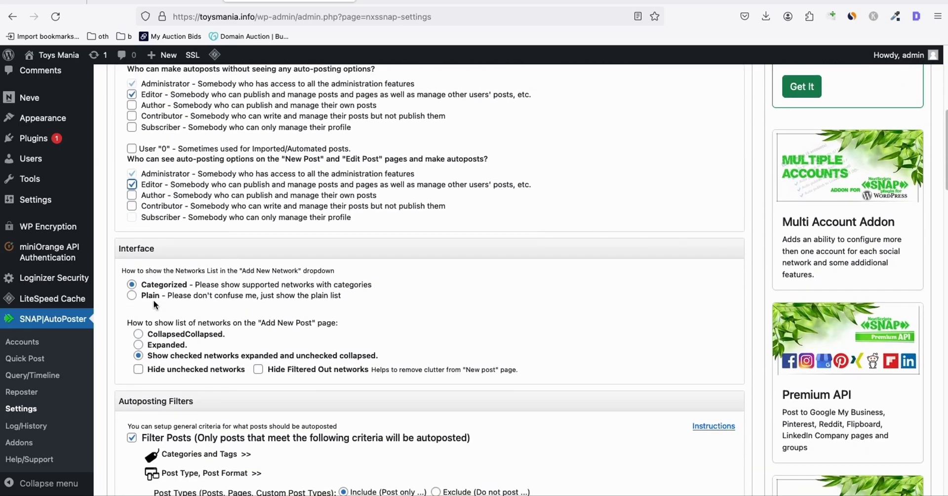
left_click(132, 295)
Step: Save the SNAP settings with Update Settings at the bottom of the page
scroll(239, 219, "down", 1)
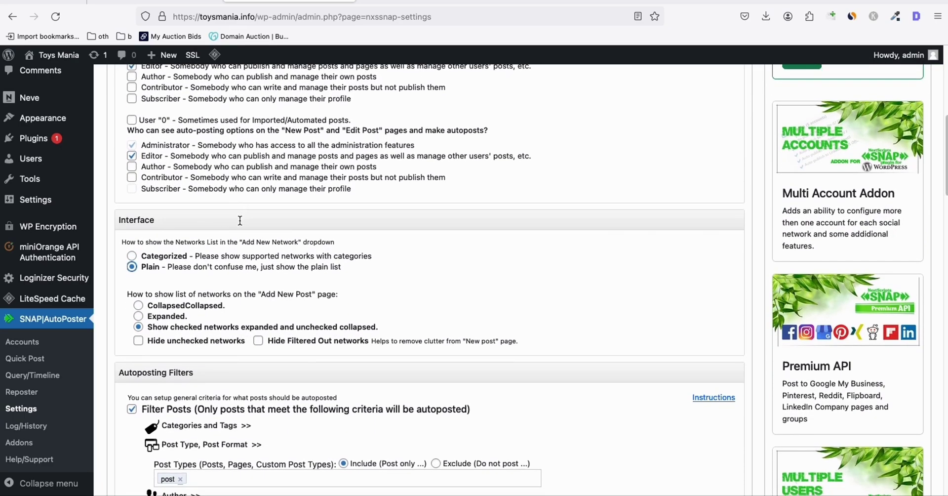
scroll(242, 220, "down", 5)
scroll(245, 219, "down", 2)
scroll(248, 219, "down", 2)
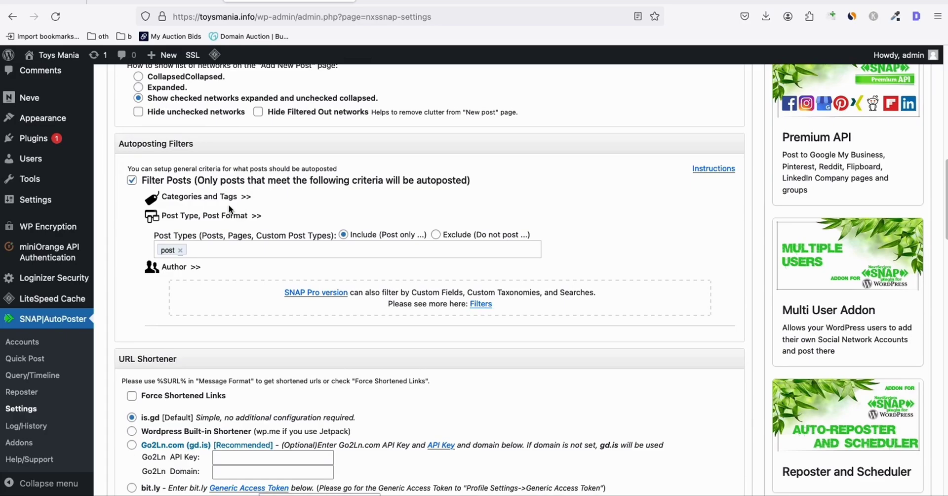
scroll(241, 223, "down", 6)
scroll(241, 223, "down", 2)
scroll(241, 224, "down", 8)
scroll(241, 224, "down", 4)
scroll(241, 224, "down", 4)
scroll(241, 224, "down", 1)
scroll(241, 225, "down", 10)
scroll(229, 330, "down", 2)
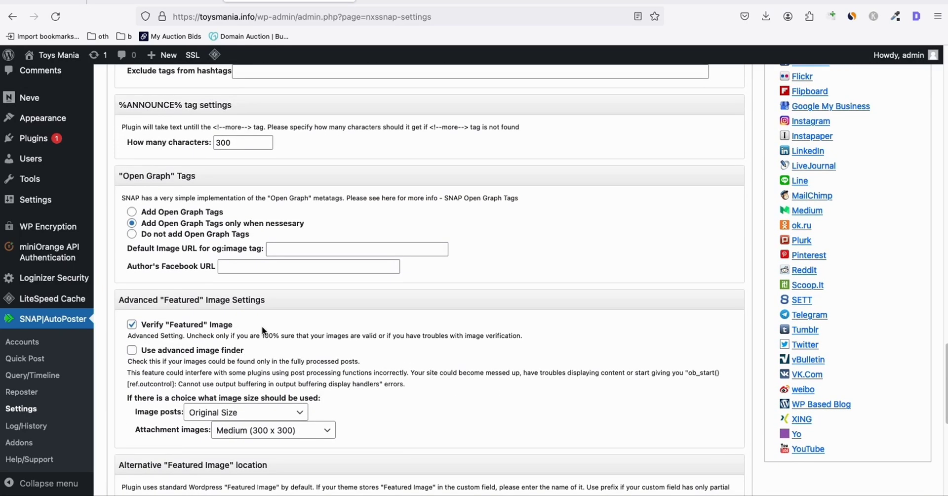
scroll(280, 304, "down", 3)
scroll(280, 304, "down", 5)
scroll(280, 304, "down", 4)
scroll(280, 304, "down", 3)
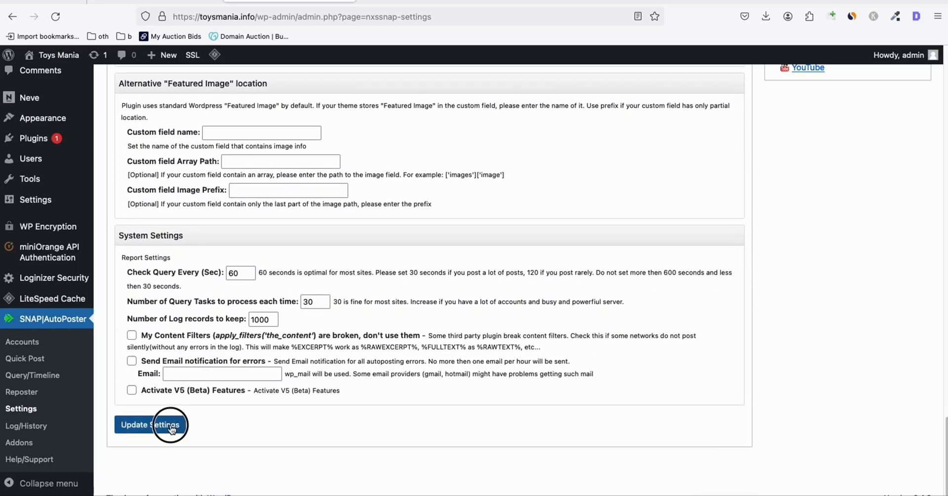
left_click(172, 427)
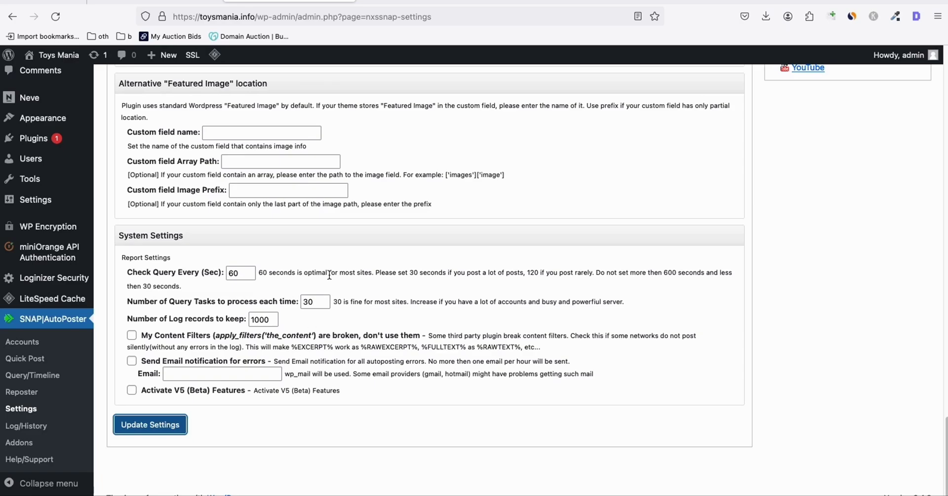
Step: Start a new SNAP account for Medium and paste the copied integration token
left_click(21, 341)
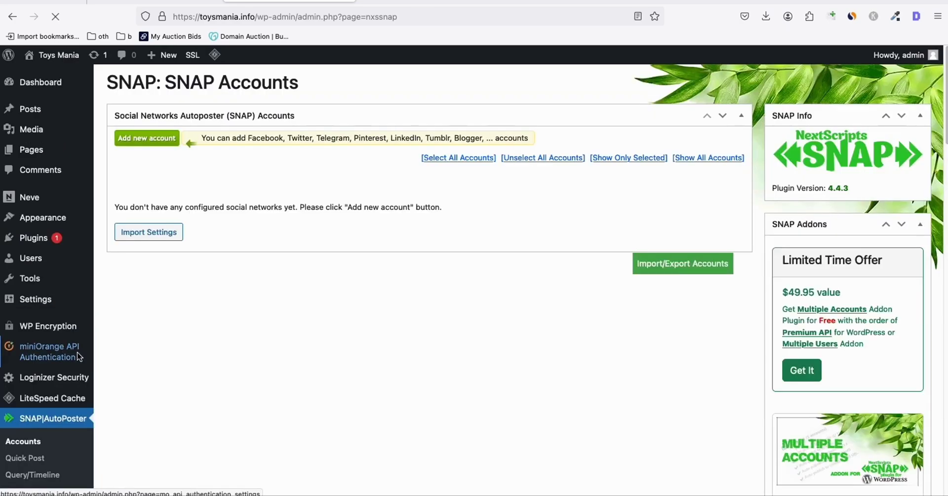
left_click(152, 190)
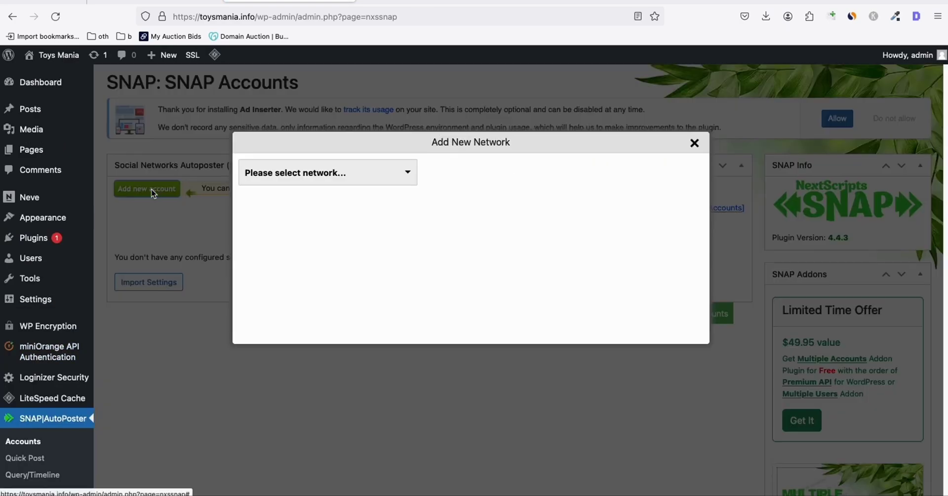
left_click(300, 181)
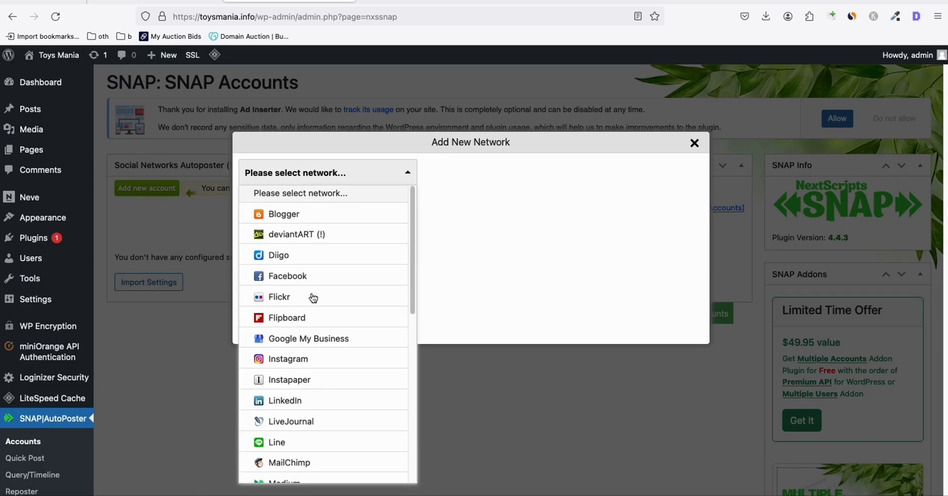
scroll(294, 375, "down", 2)
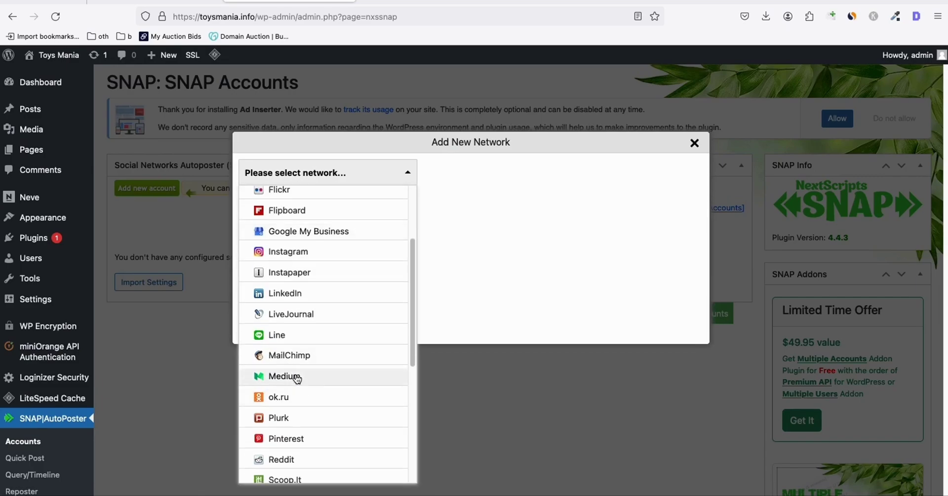
left_click(296, 377)
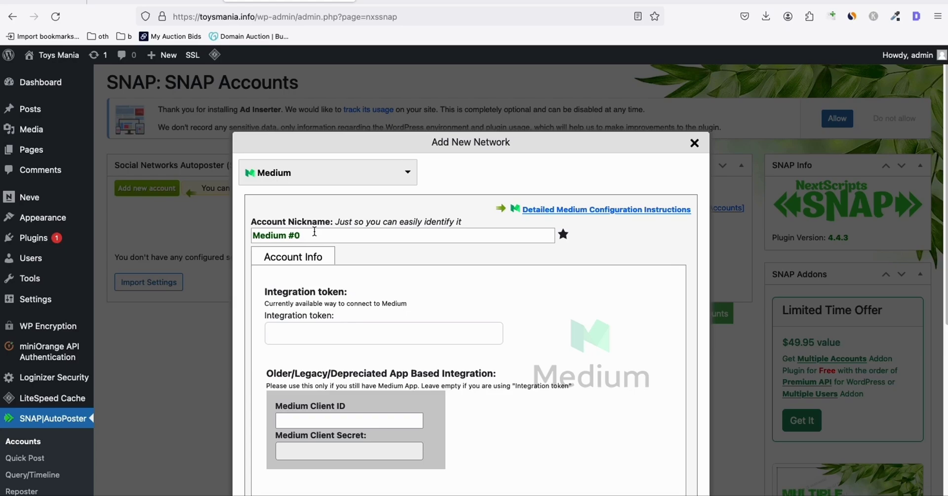
scroll(305, 235, "down", 2)
left_click(290, 269)
key("ctrl+v")
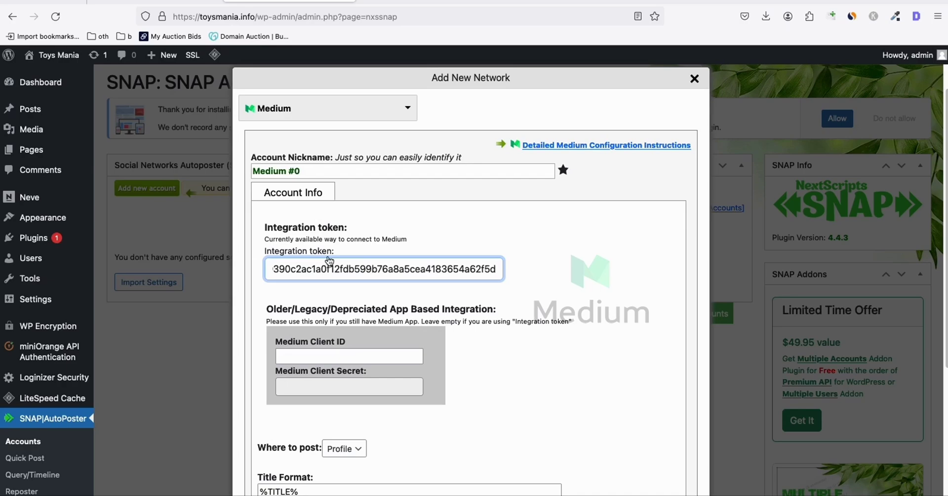
Step: Review the title and message format placeholders and add the account as Medium #0
scroll(509, 217, "down", 2)
scroll(508, 217, "down", 3)
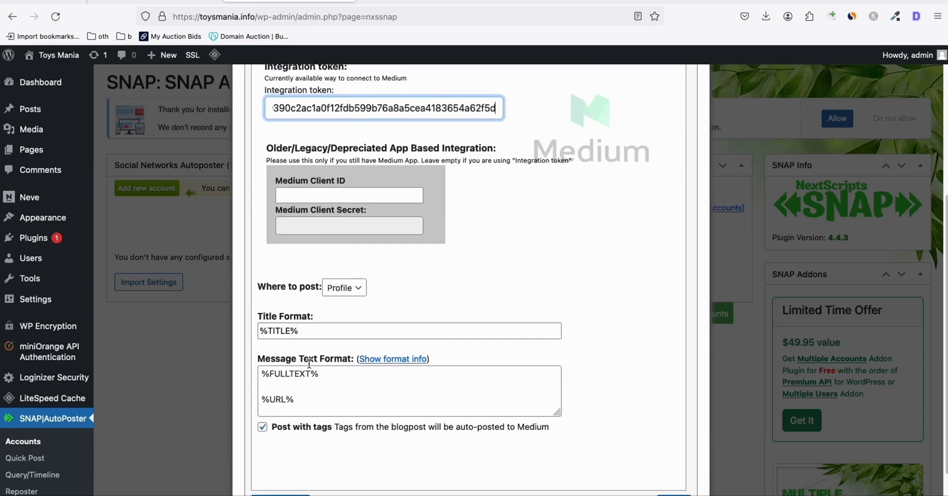
left_click(286, 387)
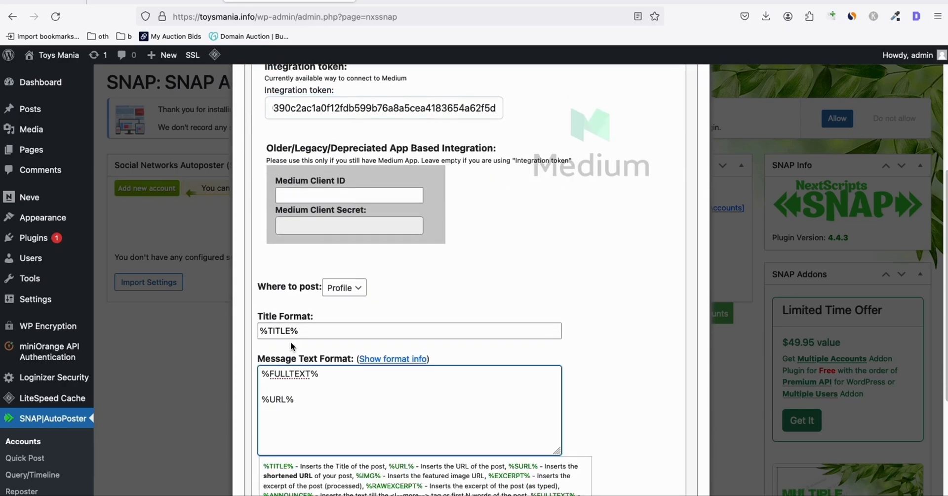
left_click(300, 331)
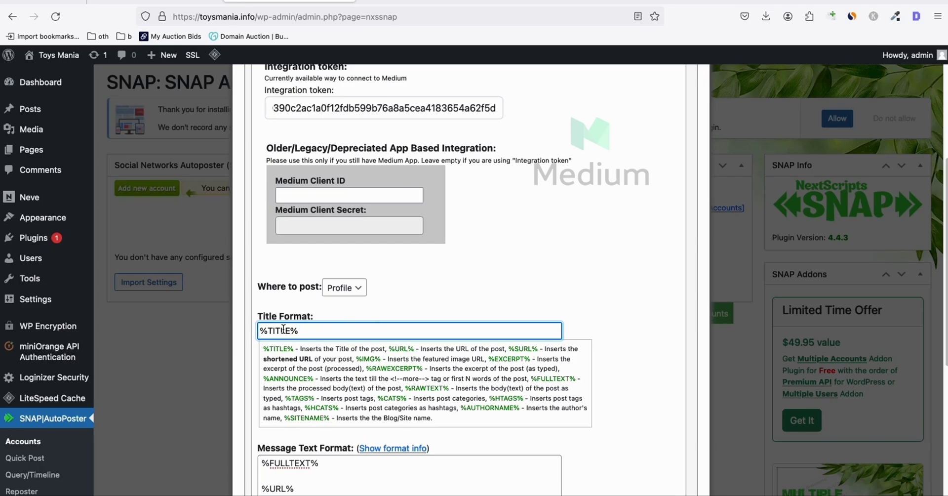
scroll(341, 345, "down", 1)
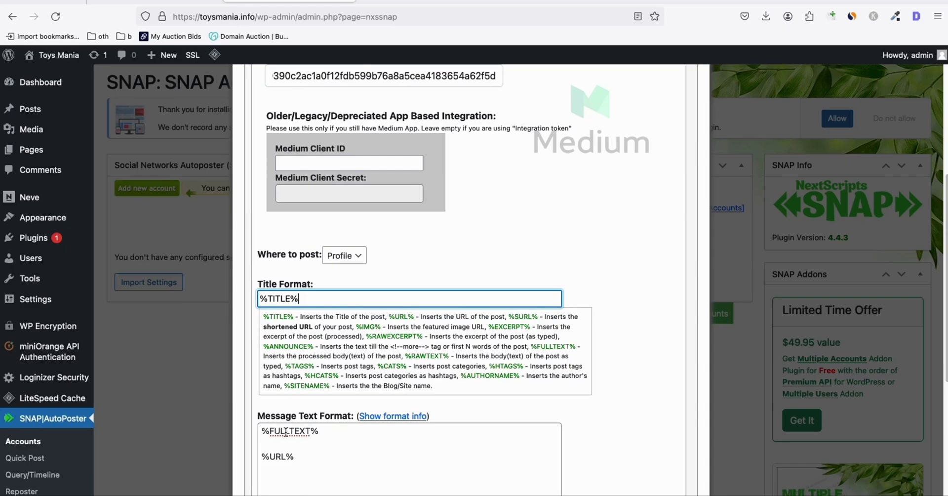
scroll(285, 430, "down", 1)
left_click_drag(286, 414, 269, 413)
scroll(339, 263, "down", 1)
scroll(340, 264, "down", 5)
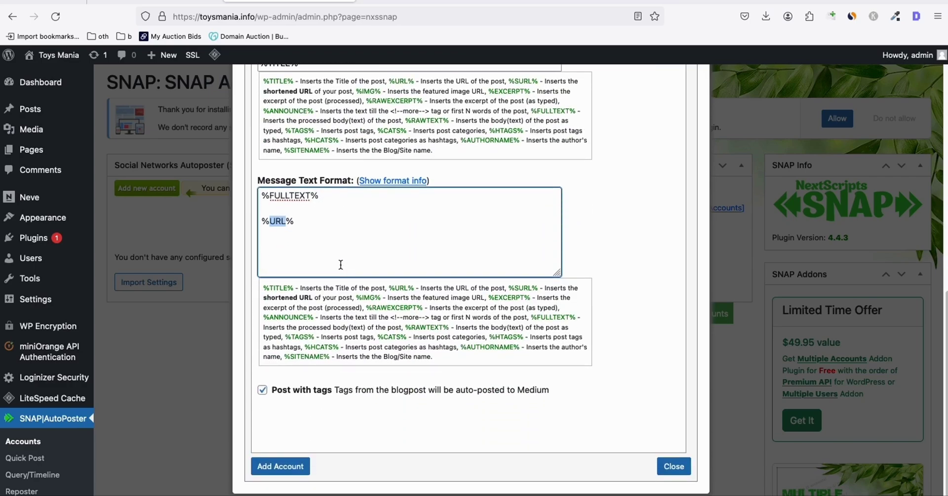
left_click(297, 466)
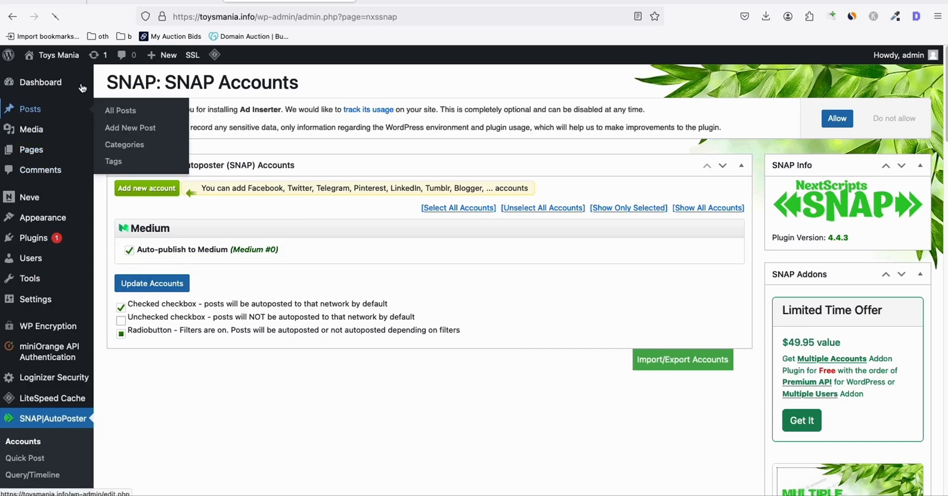
Step: Confirm Toys Mania has no posts, then go to Generate Bulk Articles in Article AI Generator
left_click(30, 108)
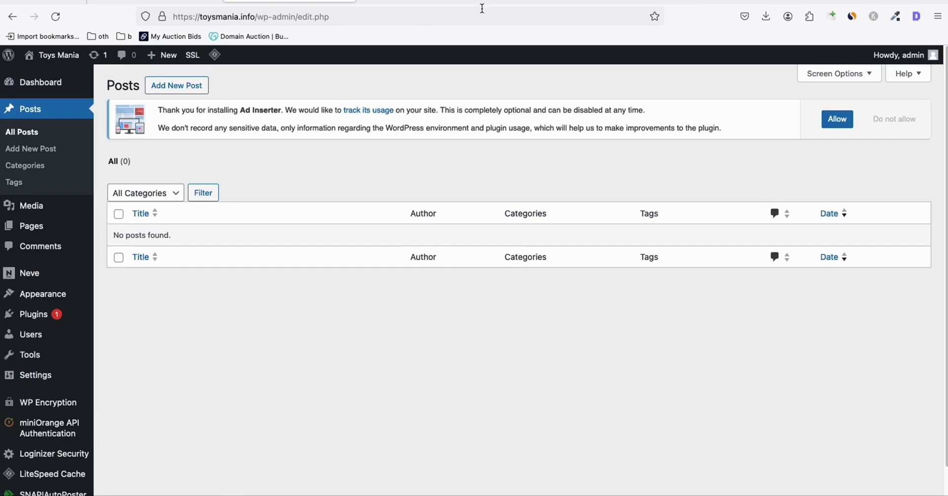
left_click(520, 2)
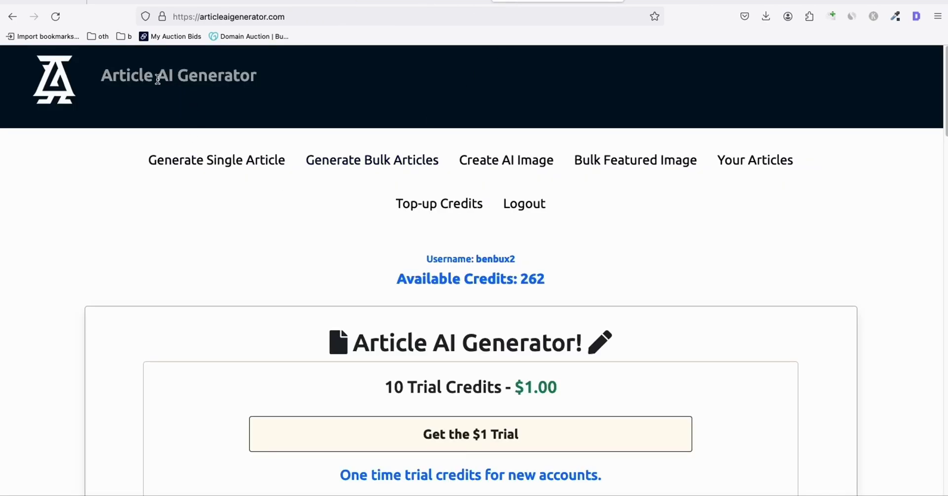
left_click_drag(112, 76, 224, 80)
scroll(276, 114, "down", 1)
left_click(371, 141)
Step: Copy keywords A2 through A51 from the Excel Keyword column
key("super+Tab")
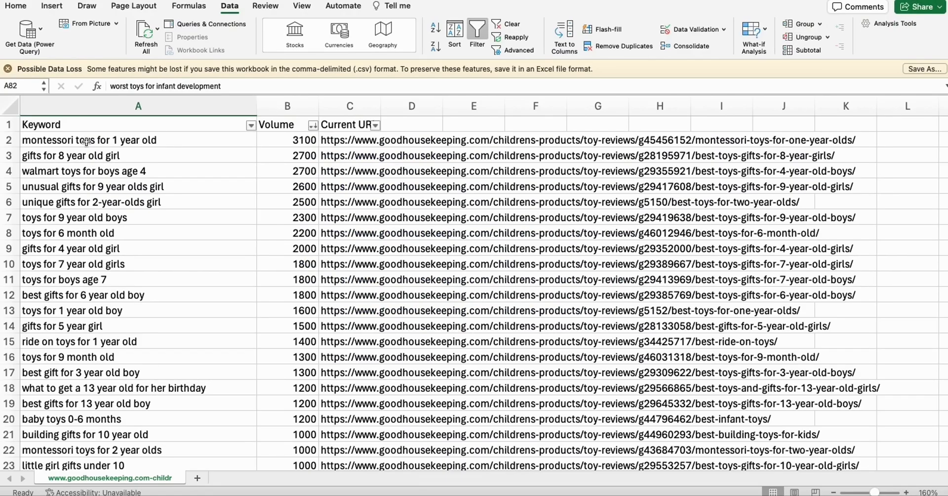
left_click(86, 142)
scroll(104, 173, "down", 2)
scroll(113, 193, "down", 2)
scroll(120, 198, "down", 1)
scroll(119, 198, "down", 4)
scroll(119, 198, "down", 2)
scroll(119, 199, "down", 2)
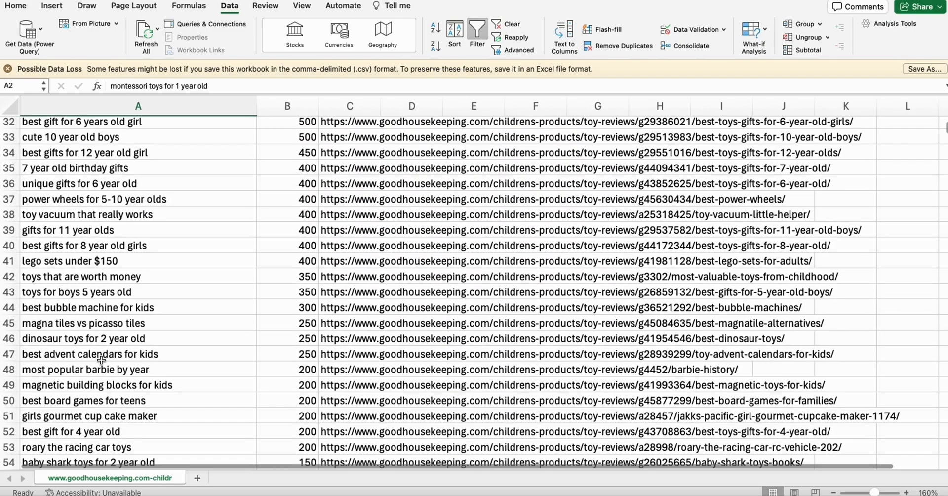
left_click(70, 420, "shift")
key("super+c")
scroll(148, 395, "up", 10)
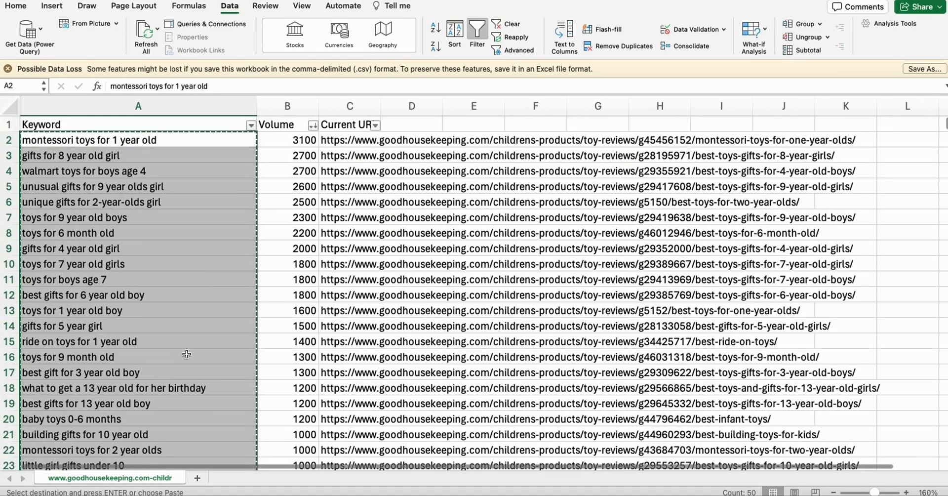
Step: Paste the 50 copied keywords into the bulk keywords field
key("super+Tab")
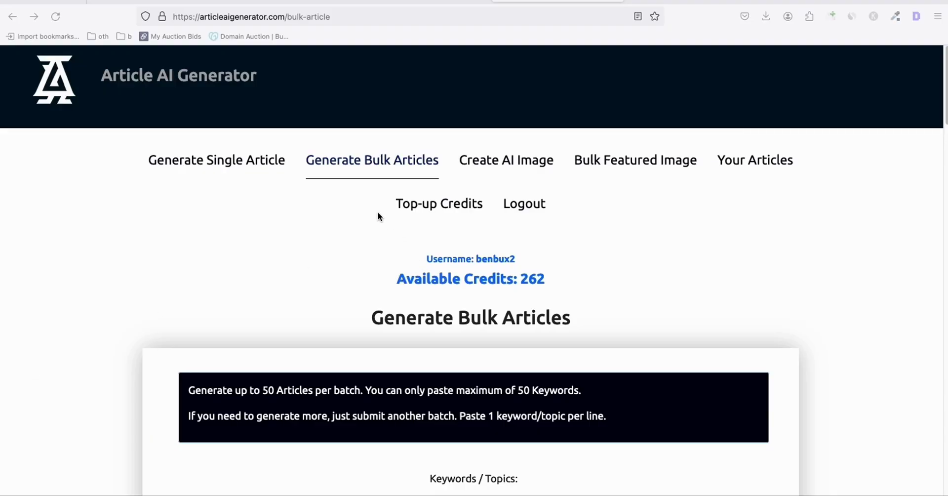
scroll(375, 214, "down", 4)
left_click(286, 341)
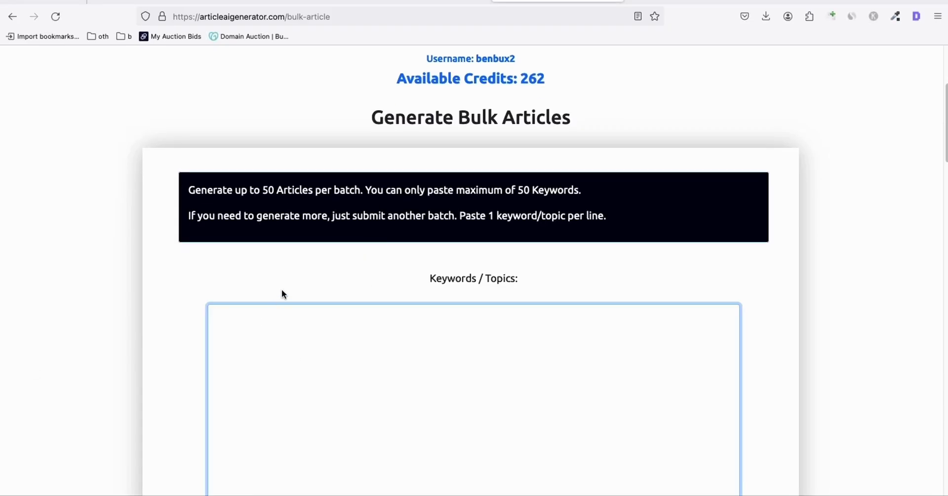
key("super+v")
Step: Set Post to WordPress to YES with Post Status PUBLISHED
scroll(307, 176, "down", 5)
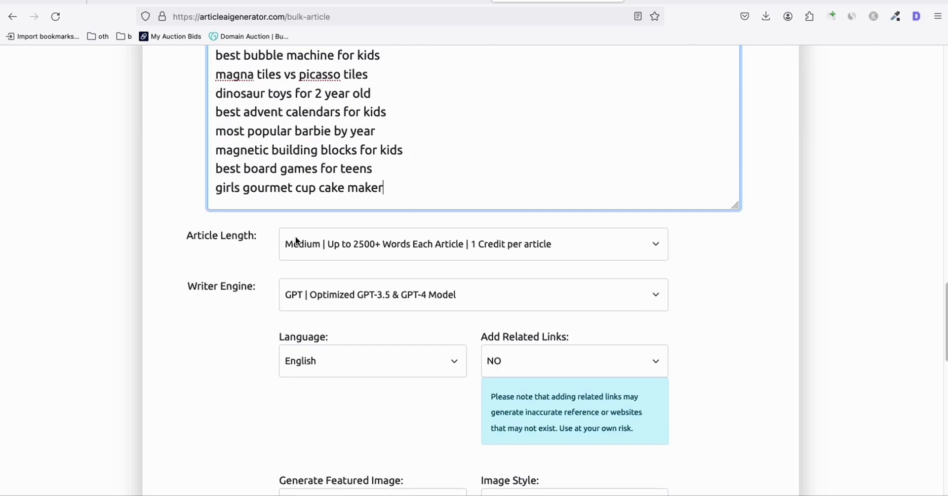
scroll(207, 276, "down", 2)
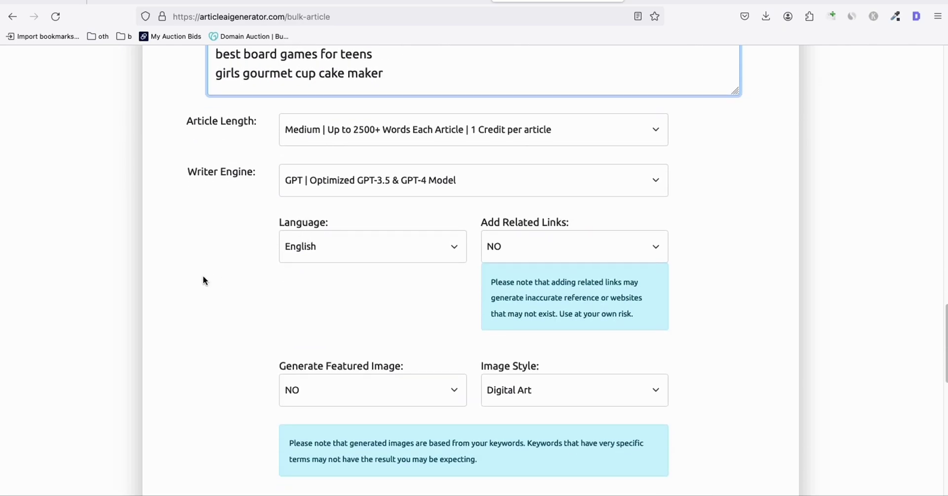
scroll(202, 275, "down", 1)
scroll(247, 296, "down", 1)
scroll(291, 279, "down", 1)
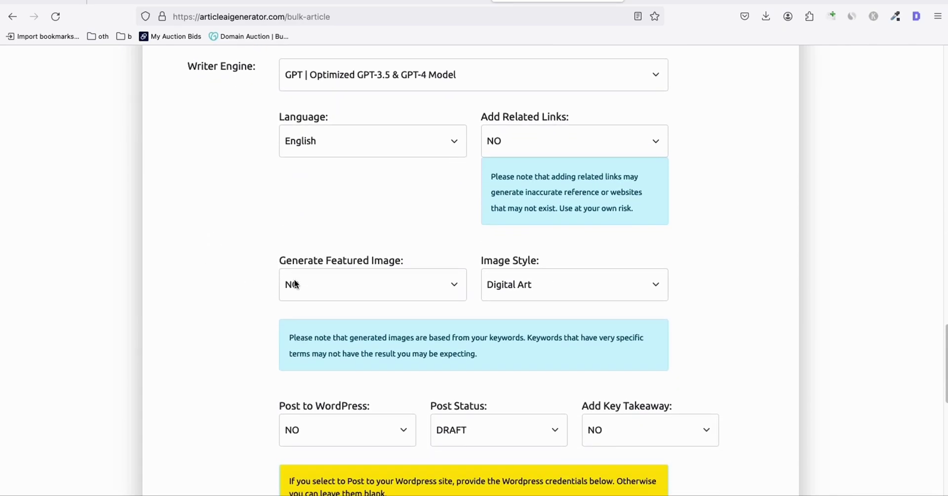
scroll(295, 259, "down", 1)
scroll(261, 251, "down", 1)
scroll(198, 248, "down", 1)
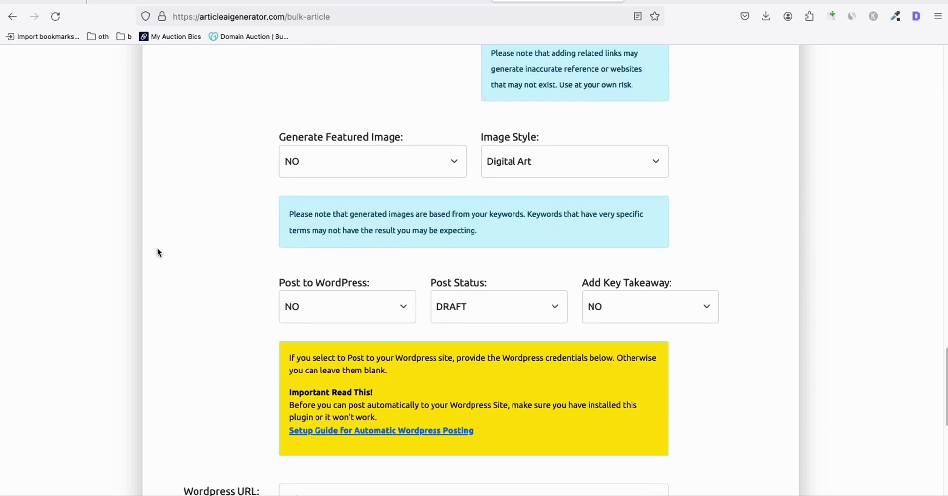
scroll(232, 271, "down", 1)
left_click(316, 271)
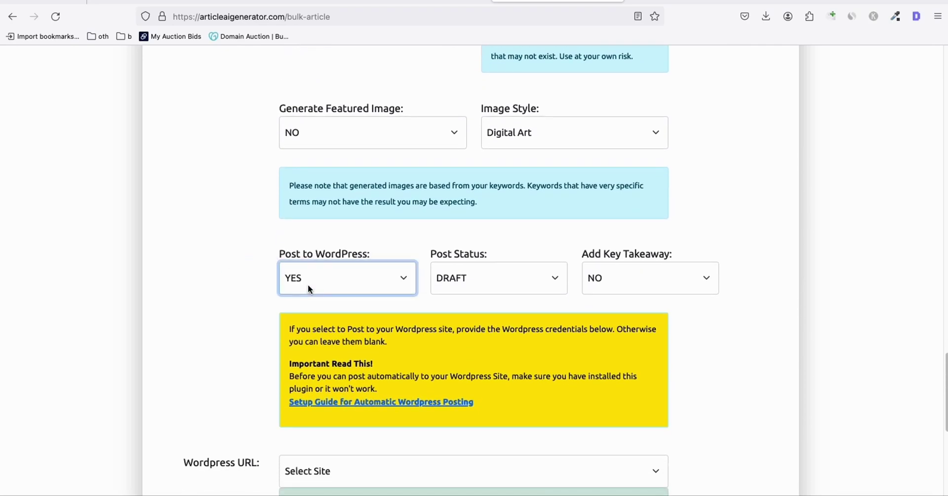
left_click(475, 279)
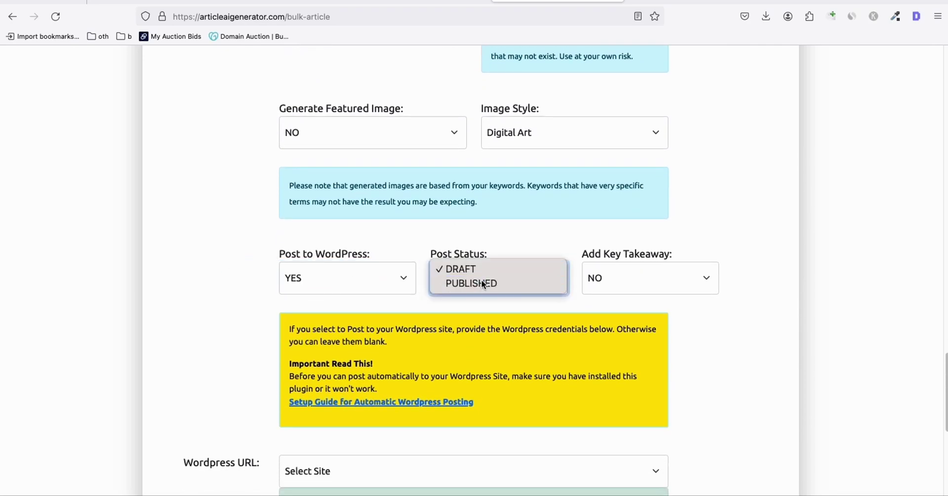
left_click(483, 284)
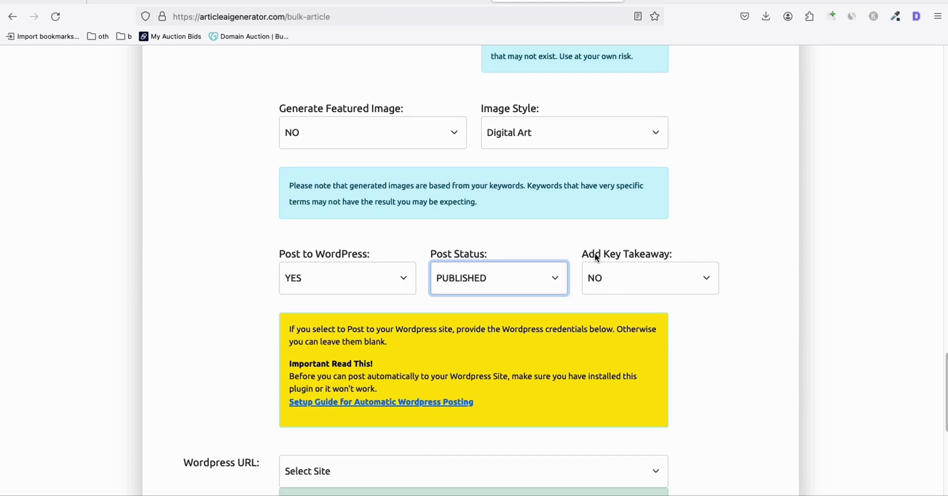
Step: Set Add Key Takeaway to YES
left_click(627, 286)
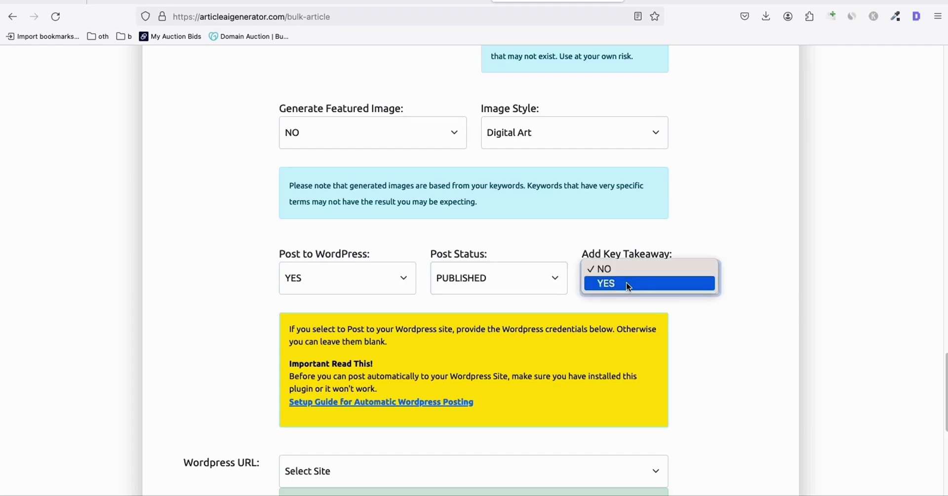
left_click(741, 226)
scroll(753, 150, "down", 3)
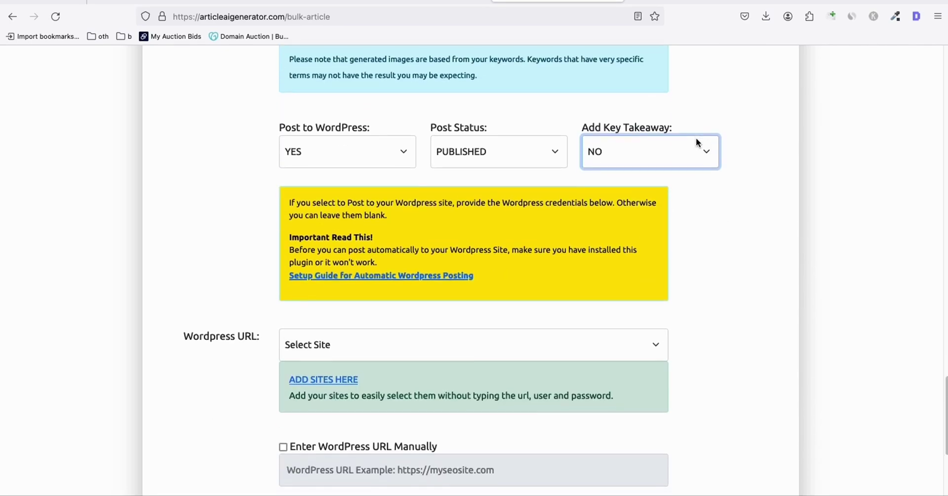
left_click(696, 143)
left_click(616, 151)
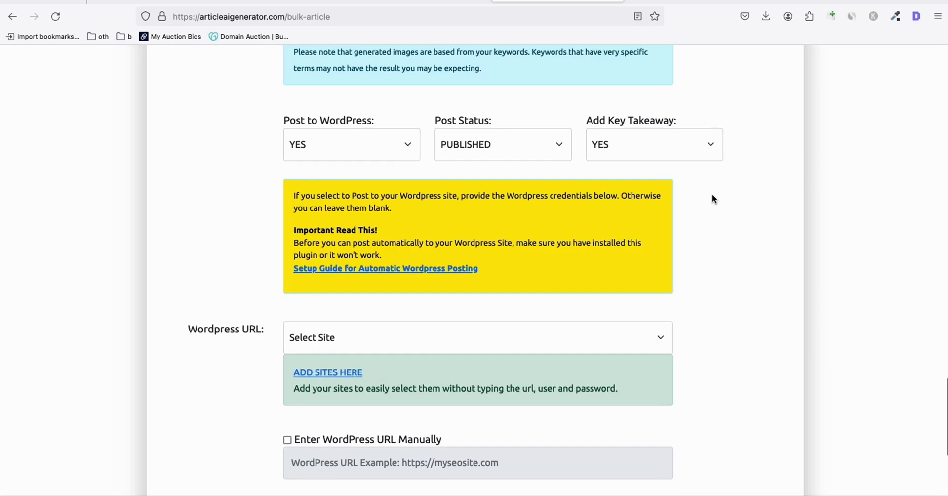
Step: Target toysmania.info and generate the bulk articles, dismissing the save-password prompt
scroll(712, 199, "down", 1)
left_click(345, 308)
left_click(339, 371)
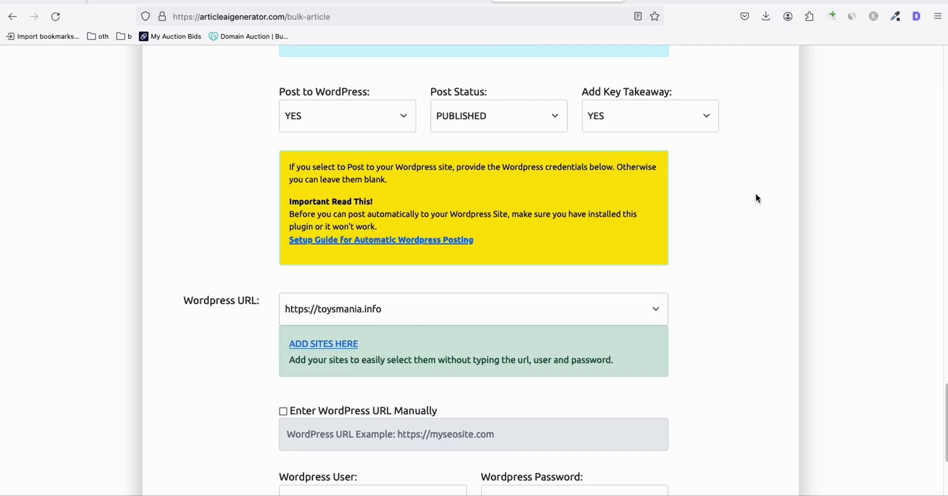
scroll(760, 197, "down", 3)
left_click(516, 464)
left_click(469, 261)
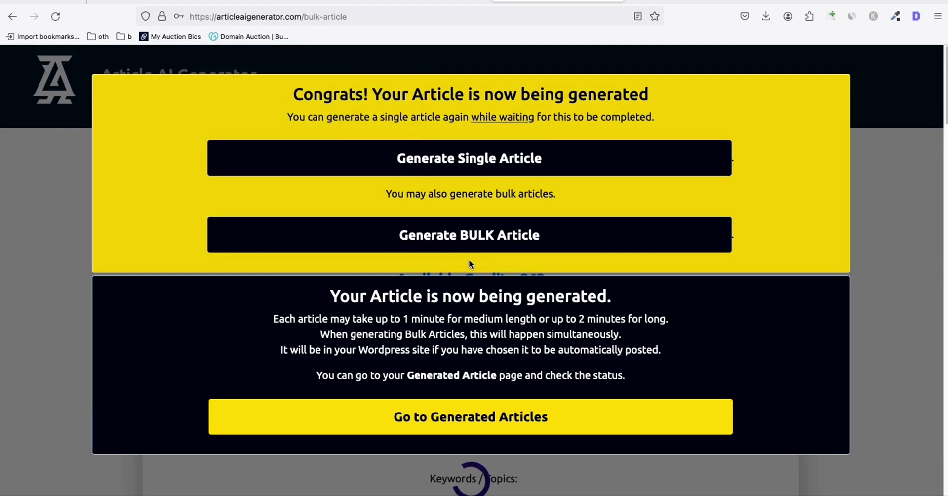
left_click(472, 236)
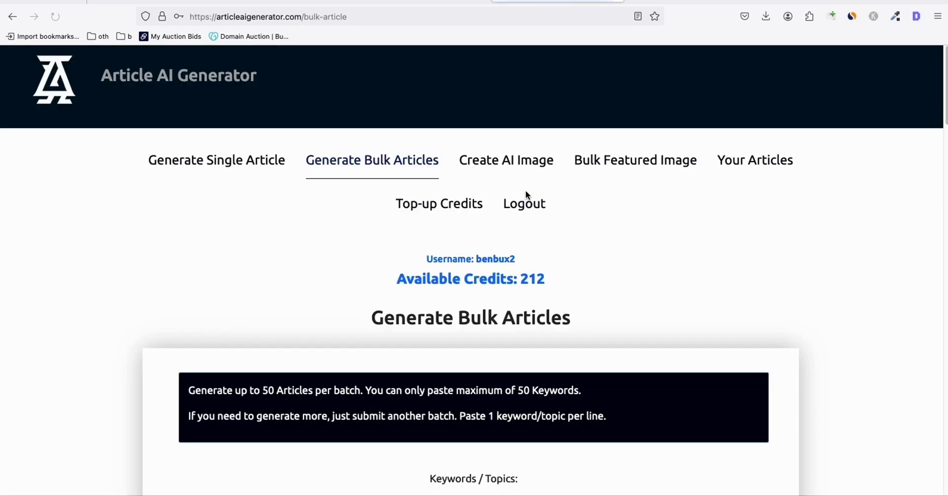
Step: Copy keywords A52 through A82 in Excel and return to the article generator
key("super+Tab")
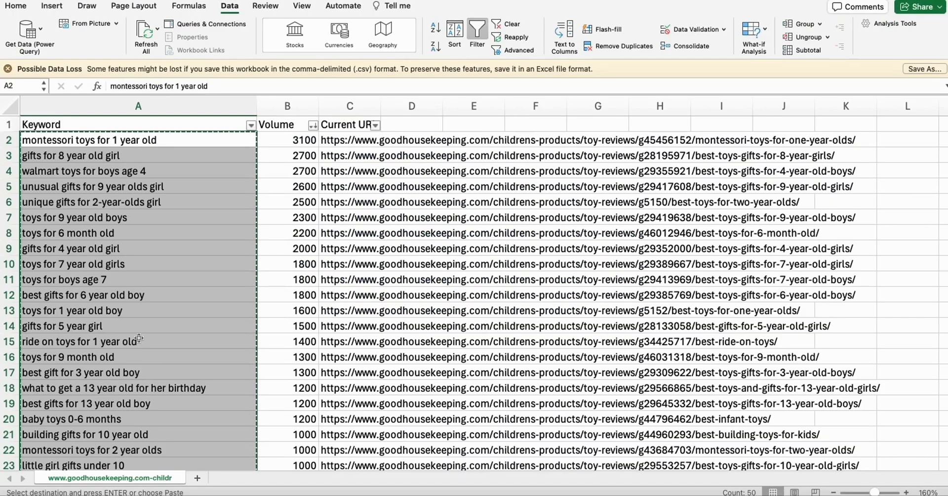
scroll(74, 310, "down", 5)
scroll(74, 310, "down", 7)
scroll(74, 311, "down", 1)
left_click(74, 310)
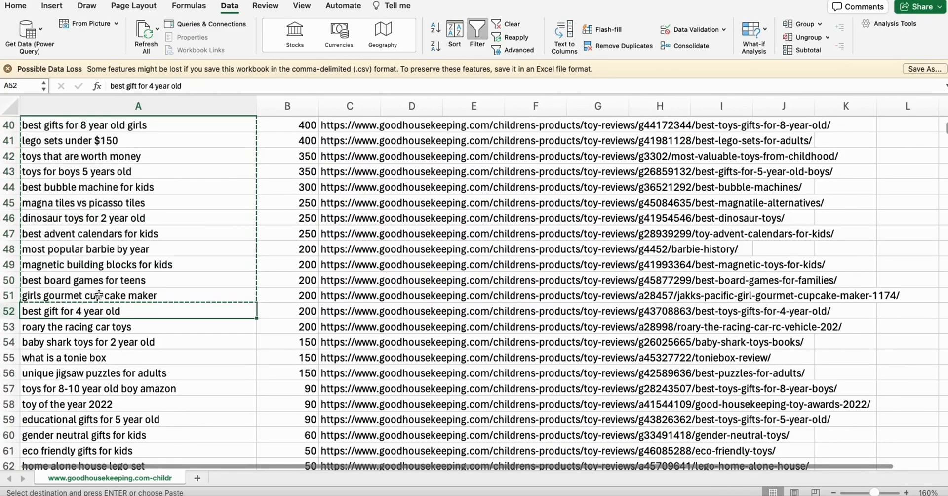
scroll(74, 311, "down", 5)
scroll(44, 395, "down", 4)
left_click(44, 395, "shift")
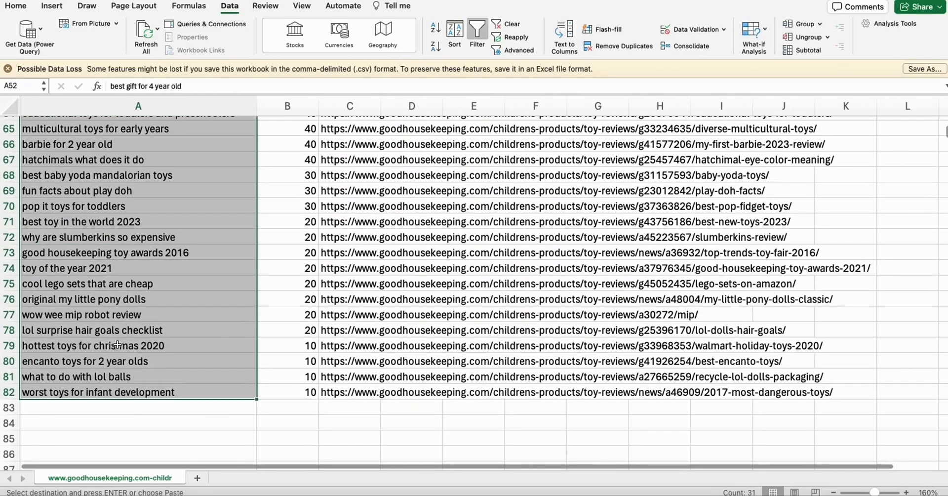
key("ctrl+c")
scroll(42, 437, "up", 8)
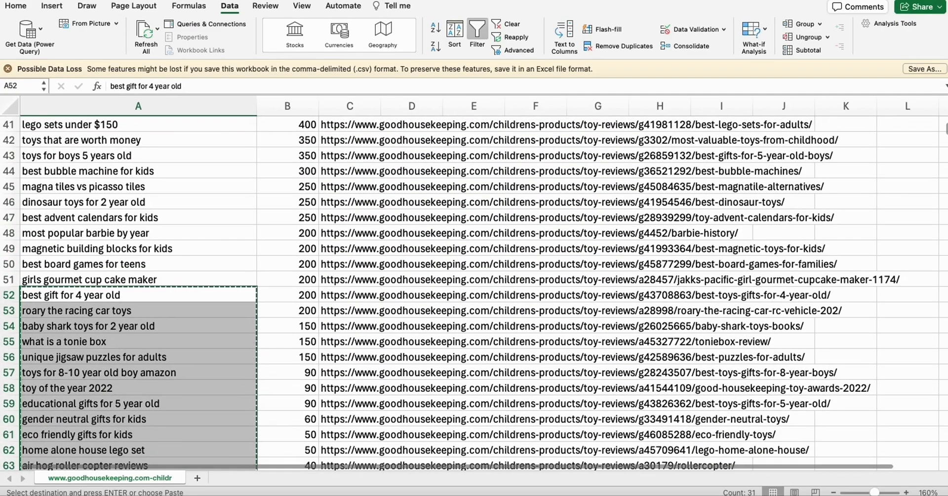
key("super+Tab")
Step: Paste the remaining 31 keywords into the Article AI Generator keywords field
scroll(437, 227, "down", 5)
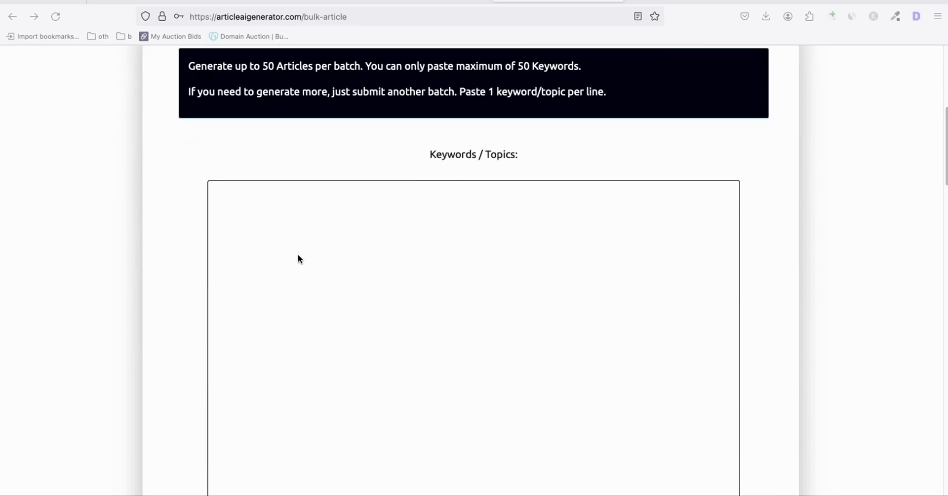
left_click(243, 209)
key("ctrl+v")
scroll(336, 195, "down", 5)
scroll(339, 197, "down", 5)
scroll(338, 198, "down", 1)
scroll(359, 256, "down", 2)
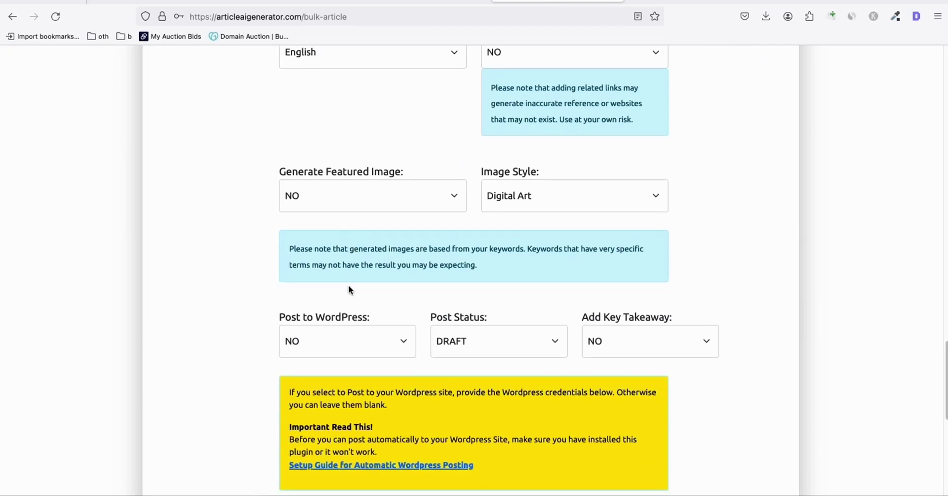
Step: Post to WordPress as Published with key takeaways on toysmania.info, and start bulk generation
left_click(334, 336)
left_click(313, 348)
left_click(464, 341)
left_click(612, 330)
scroll(641, 222, "down", 4)
left_click(346, 344)
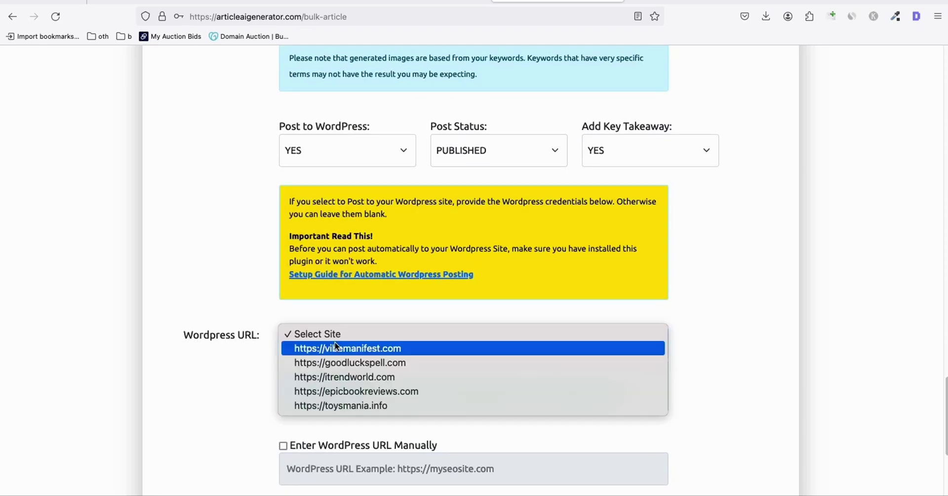
left_click(345, 402)
scroll(346, 385, "down", 5)
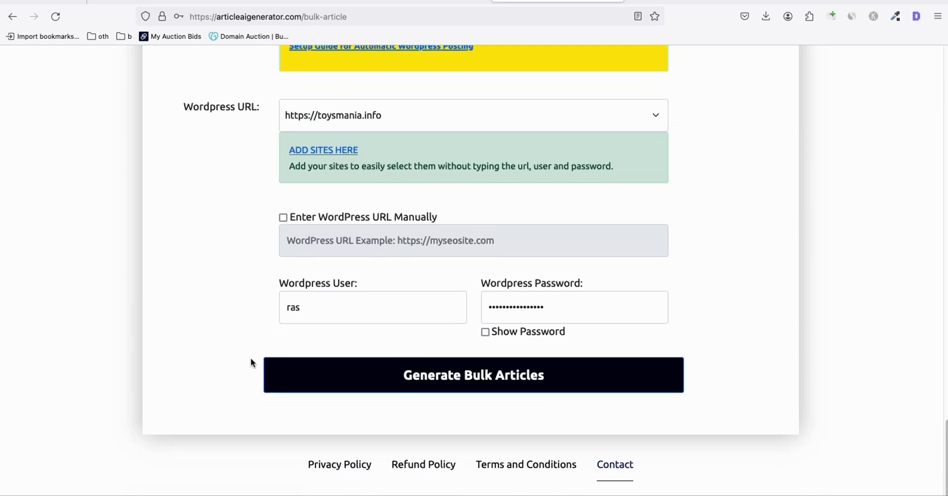
left_click(414, 384)
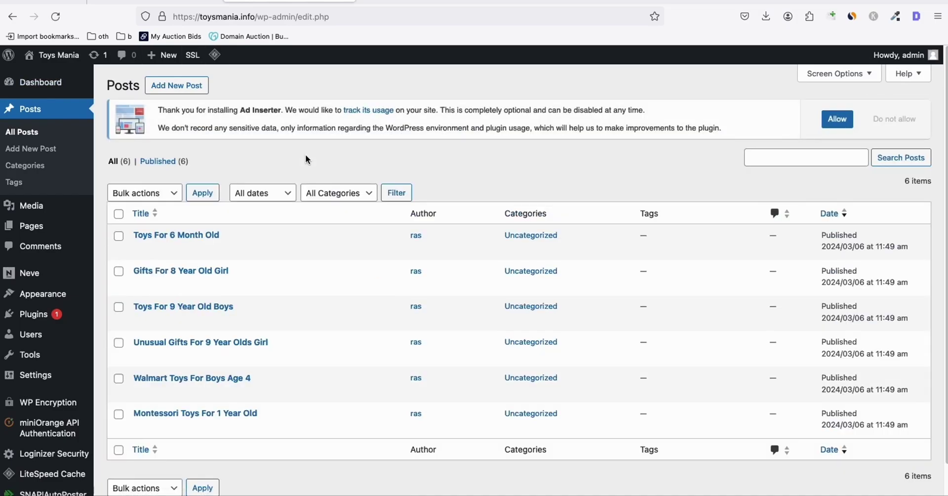
Step: Check the six published toy posts, then return to Medium's integration tokens page
scroll(305, 159, "down", 1)
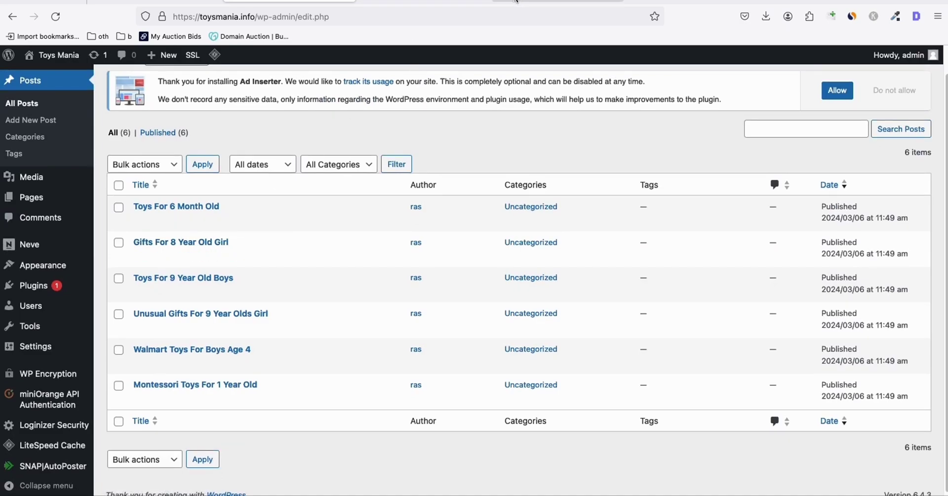
left_click(424, 2)
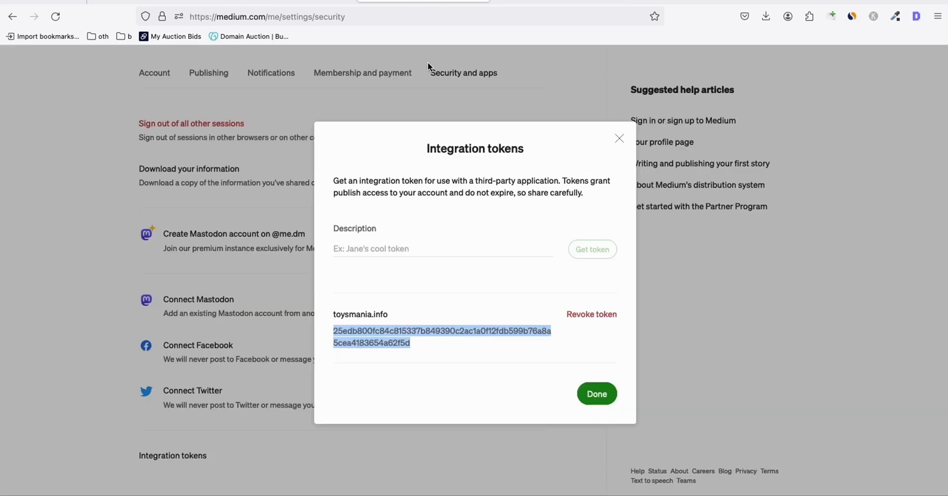
Step: Close the integration tokens dialog and show Medium's Published stories list
left_click(619, 138)
scroll(673, 121, "up", 3)
left_click(916, 62)
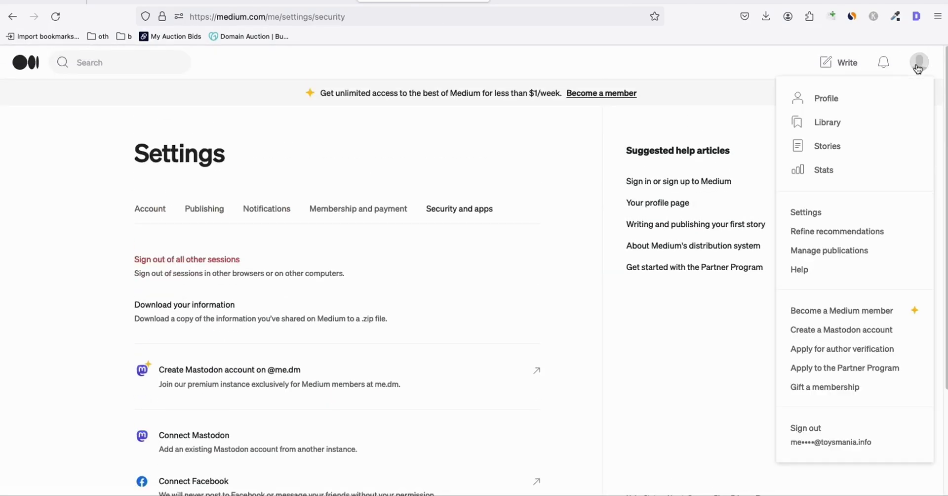
left_click(839, 147)
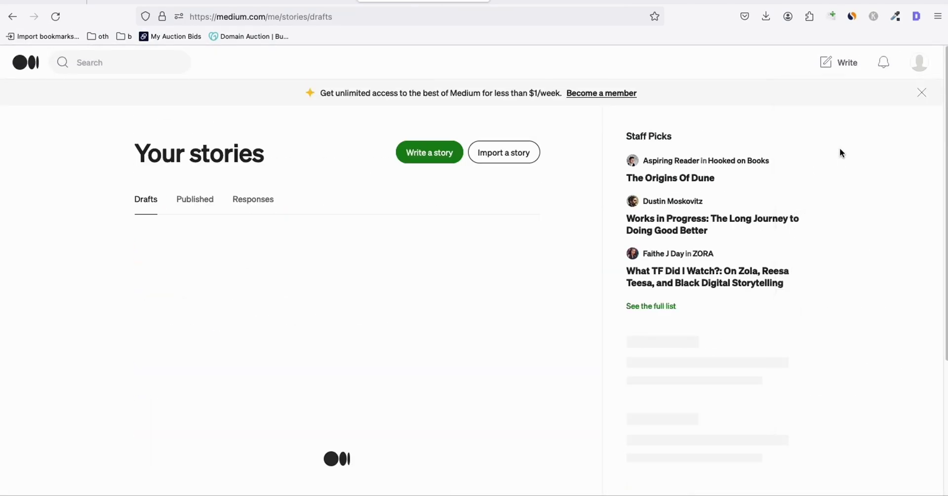
left_click(205, 203)
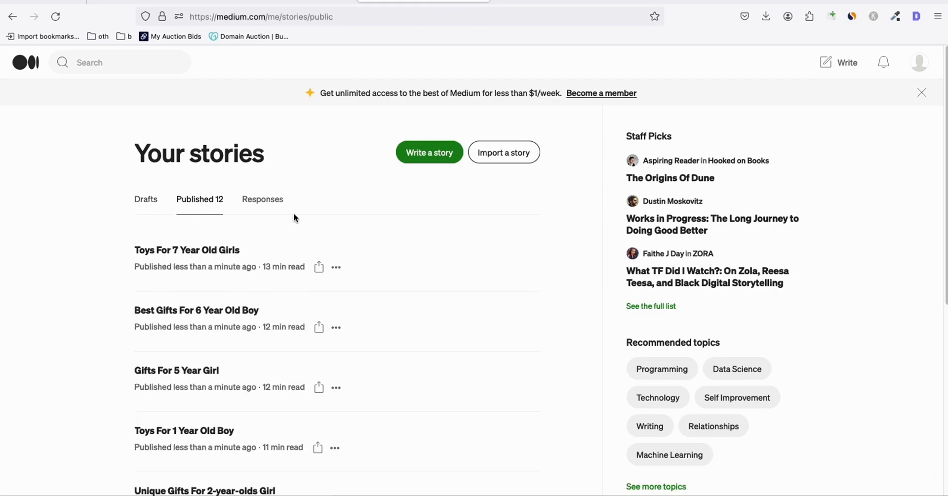
scroll(252, 213, "down", 2)
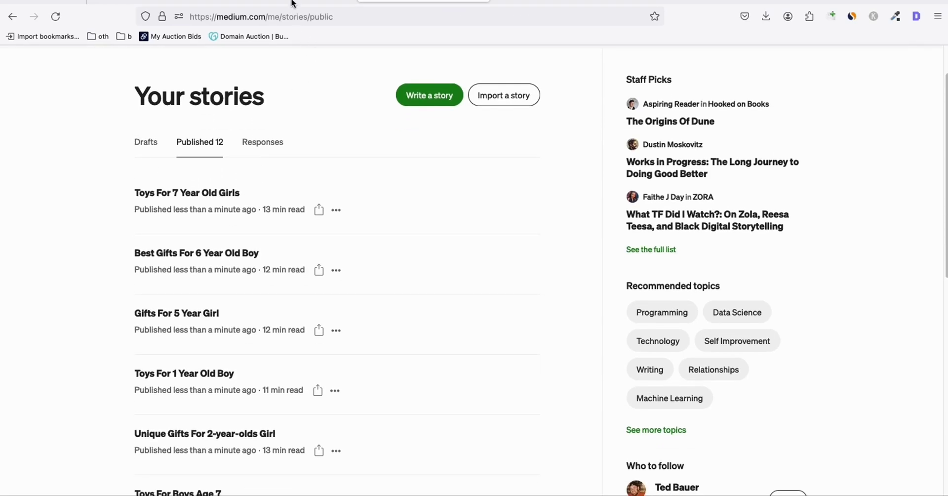
Step: Compare the Medium stories against the WordPress posts list and the Ahrefs keywords report
left_click(291, 2)
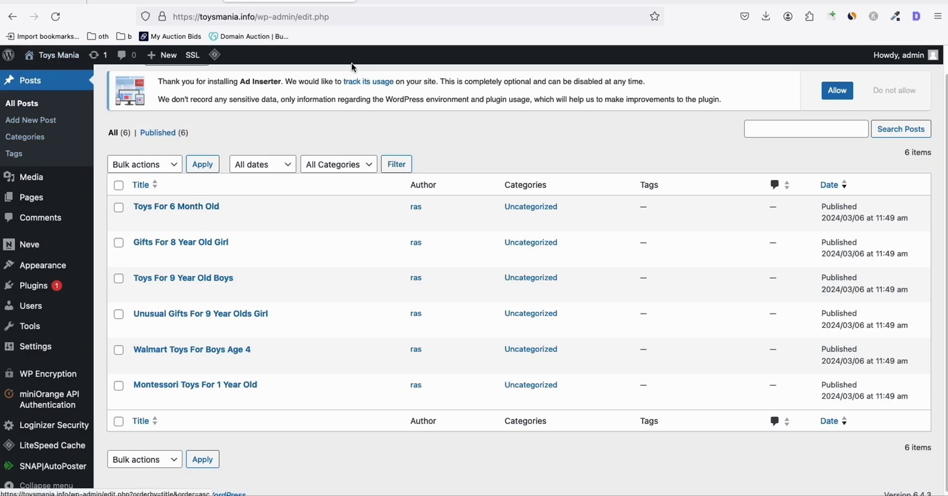
left_click(380, 8)
scroll(321, 109, "down", 1)
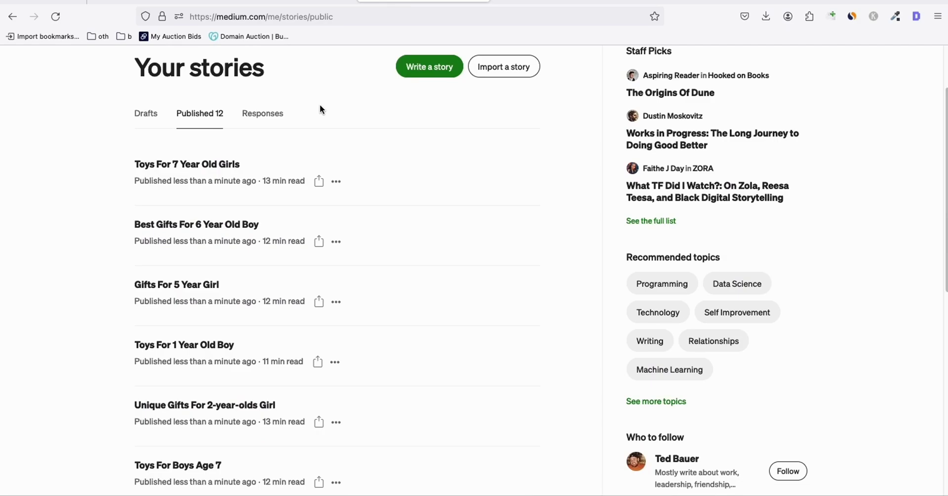
scroll(320, 109, "down", 3)
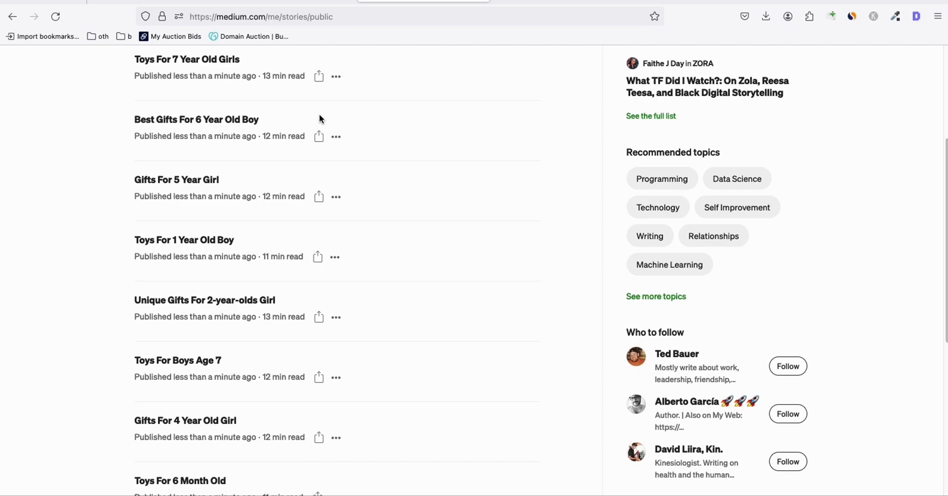
left_click(156, 1)
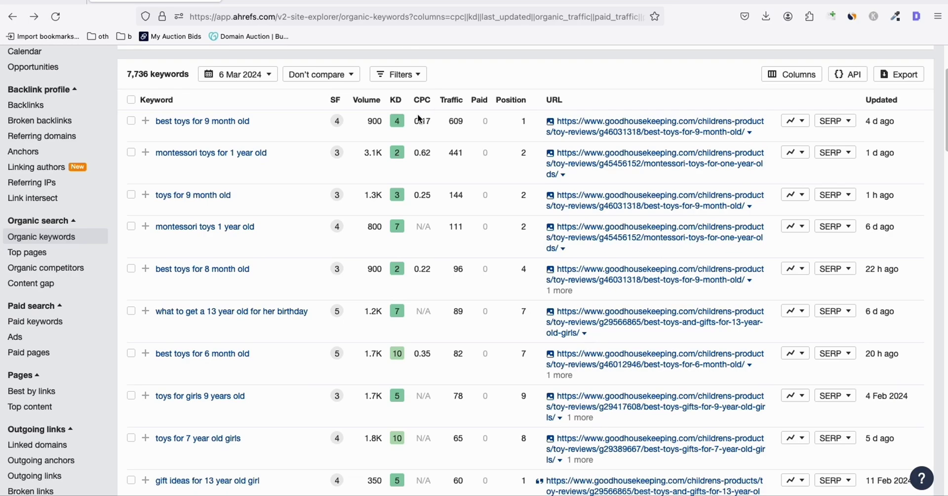
mouse_move(422, 2)
left_click(422, 2)
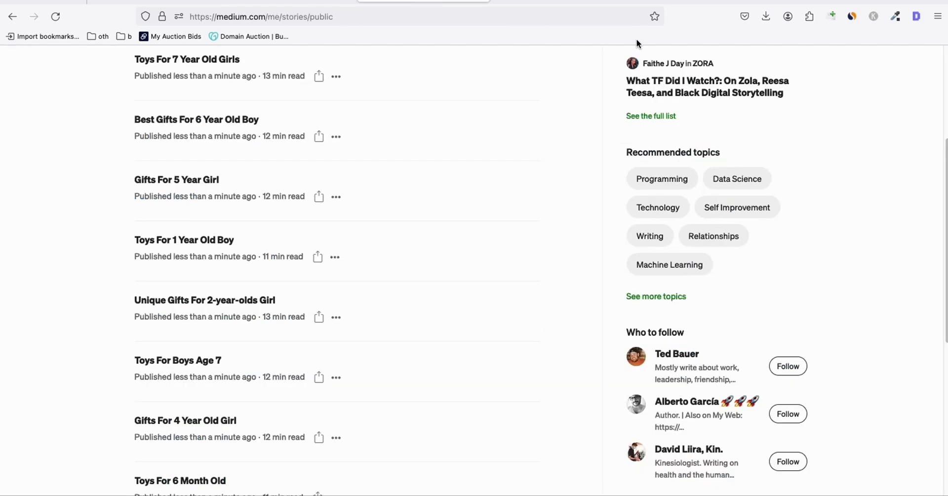
Step: Open the Best Gifts For 6 Year Old Boy story in a new tab
right_click(193, 123)
left_click(241, 128)
left_click(521, 4)
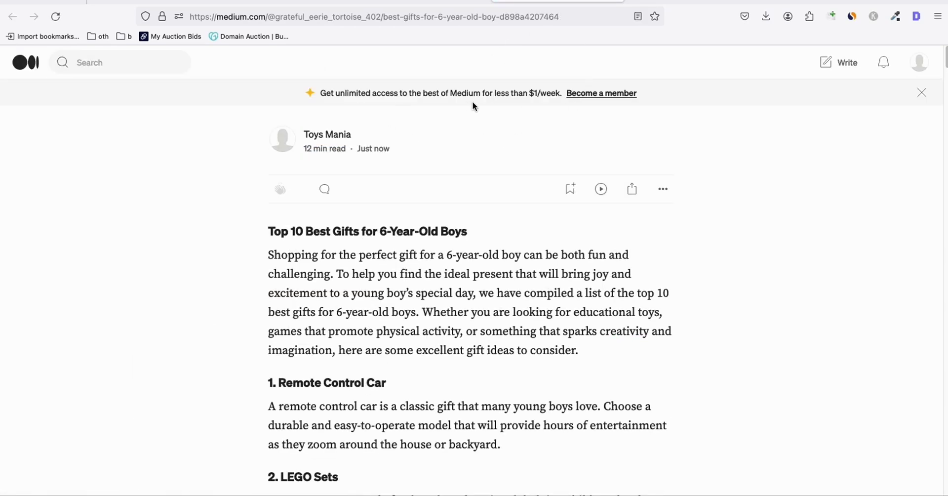
left_click(291, 4)
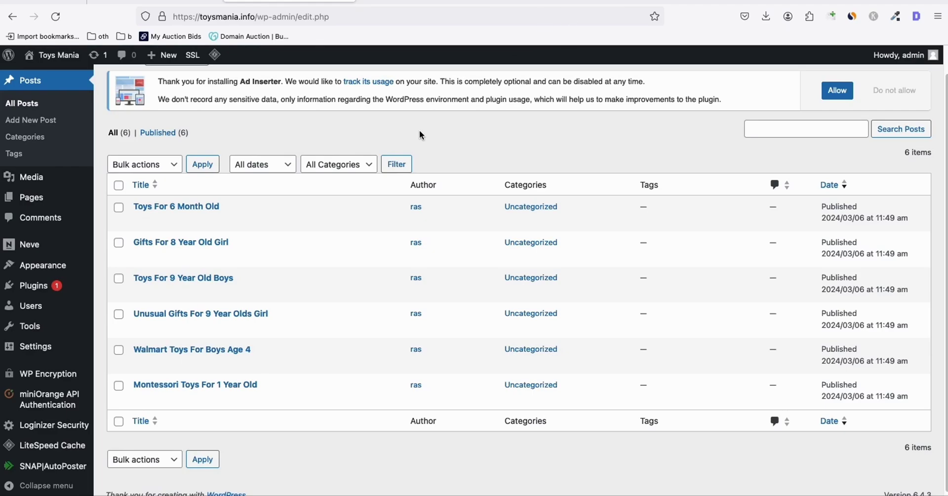
Step: Reload the WordPress posts list to show 45 published posts
key("ctrl+r")
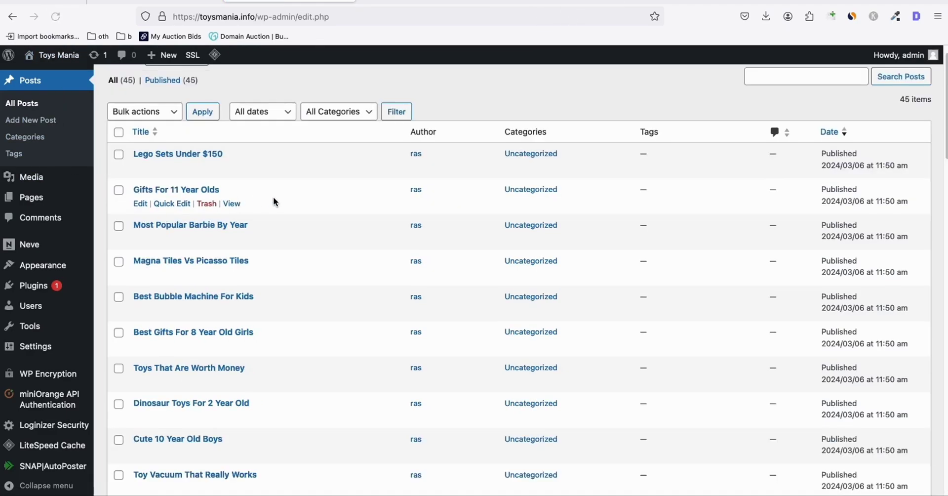
scroll(252, 306, "down", 4)
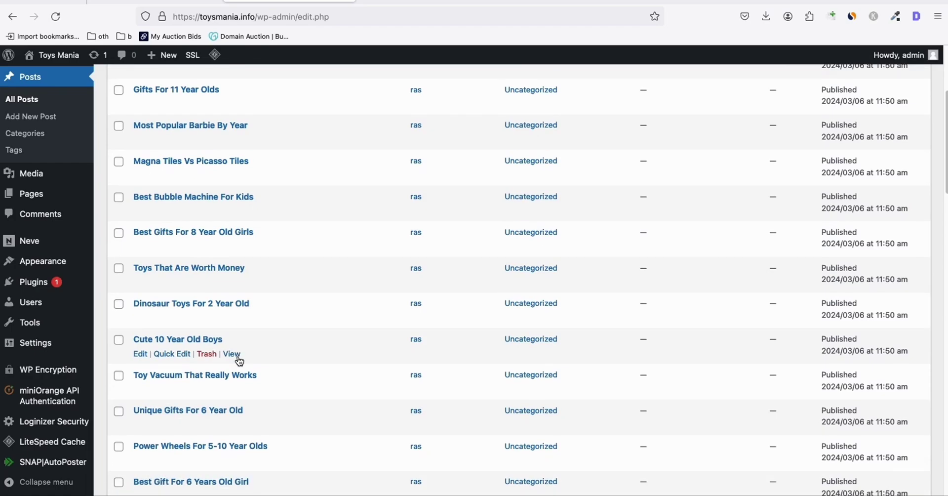
scroll(239, 361, "down", 2)
Step: Open the Best Gift For 6 Years Old Girl post in a new tab and scroll through it
right_click(231, 438)
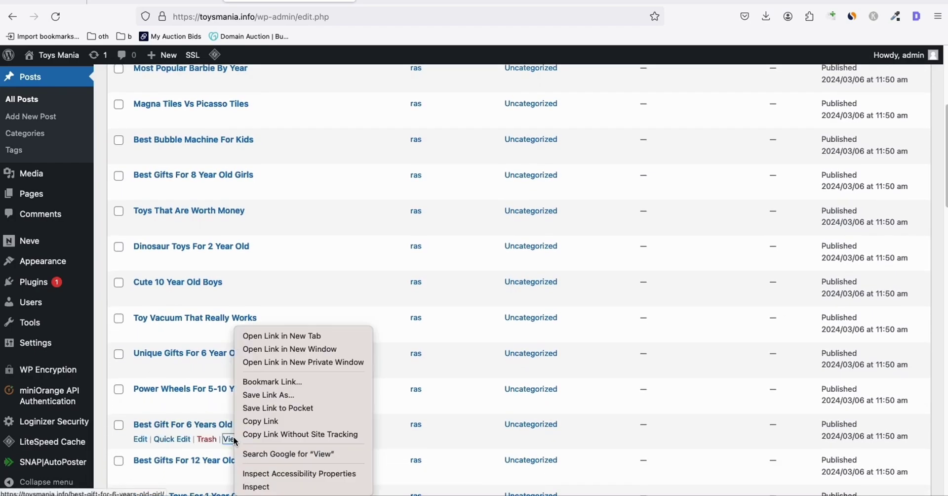
left_click(279, 336)
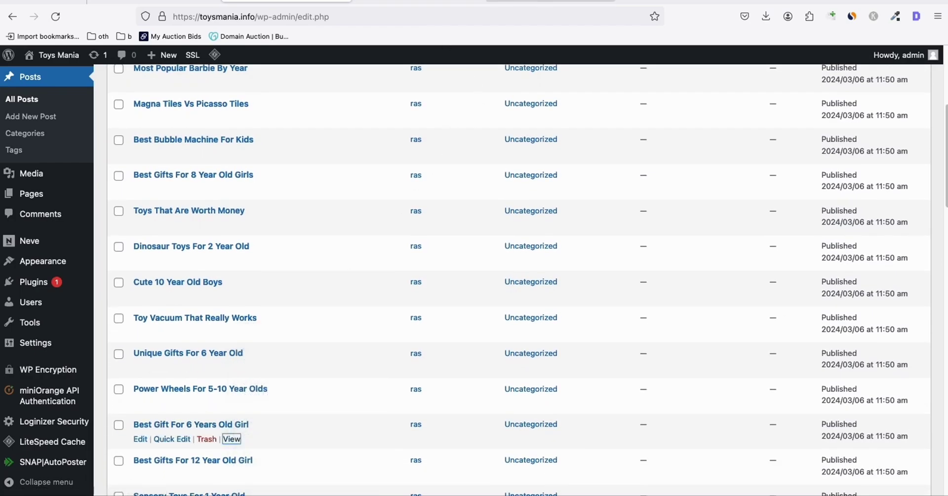
key("ctrl+Tab")
scroll(197, 212, "down", 3)
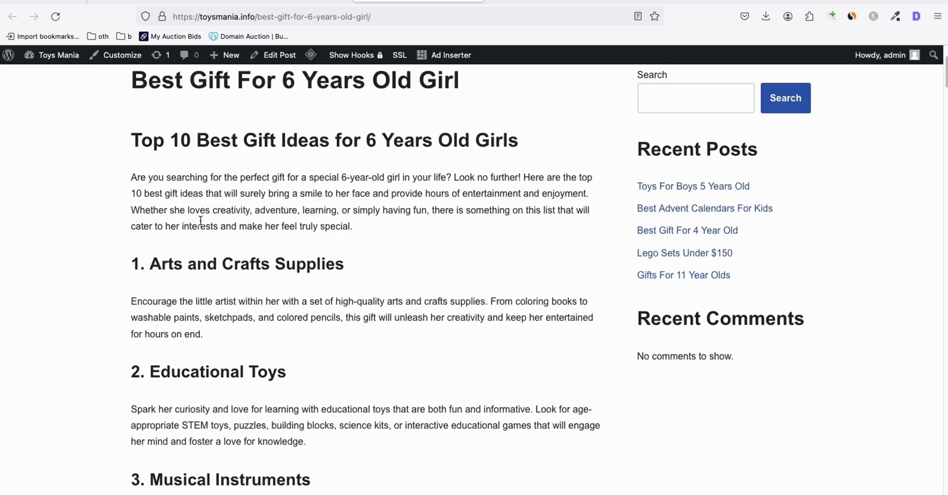
scroll(200, 215, "down", 7)
scroll(203, 220, "down", 6)
scroll(201, 223, "down", 3)
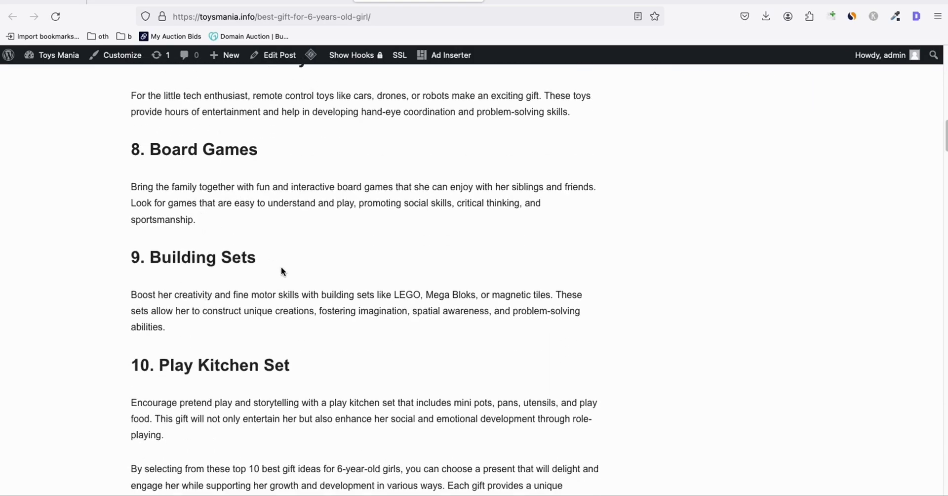
scroll(284, 268, "down", 3)
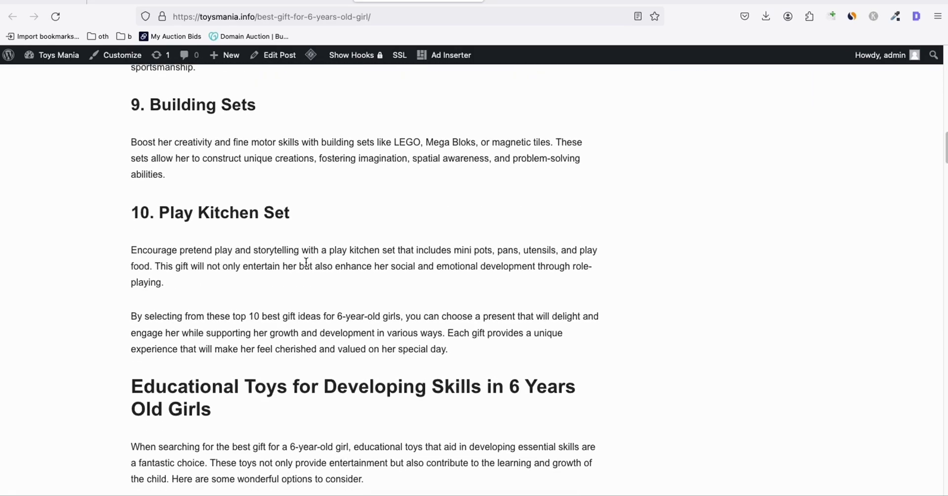
scroll(306, 263, "down", 6)
scroll(340, 227, "down", 5)
Step: Read down through the Medium story Best Gifts For 6 Year Old Boy
left_click(674, 3)
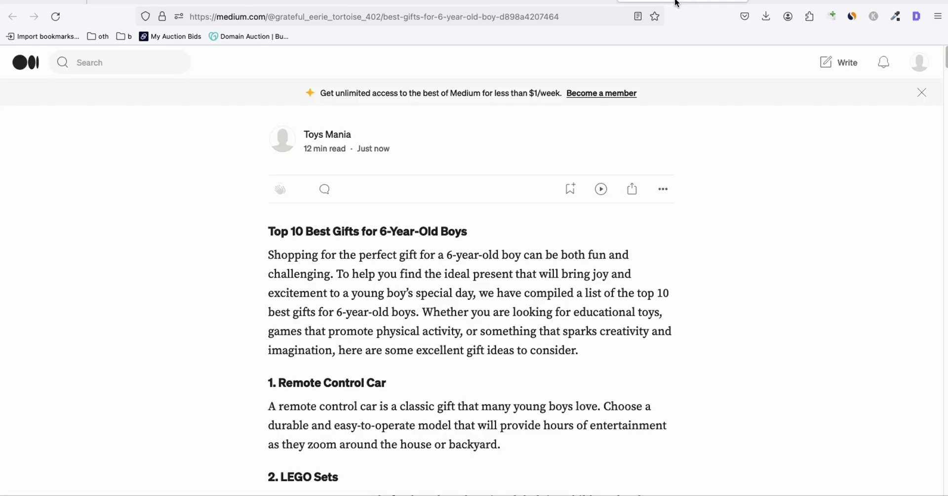
scroll(393, 216, "down", 6)
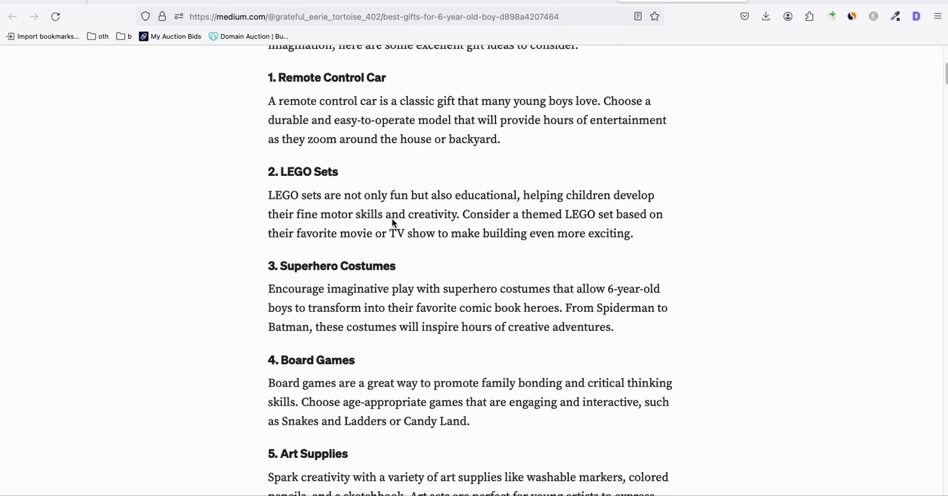
scroll(392, 219, "down", 4)
scroll(390, 219, "down", 6)
scroll(390, 219, "down", 6)
scroll(389, 219, "down", 6)
scroll(390, 223, "down", 4)
scroll(390, 220, "down", 8)
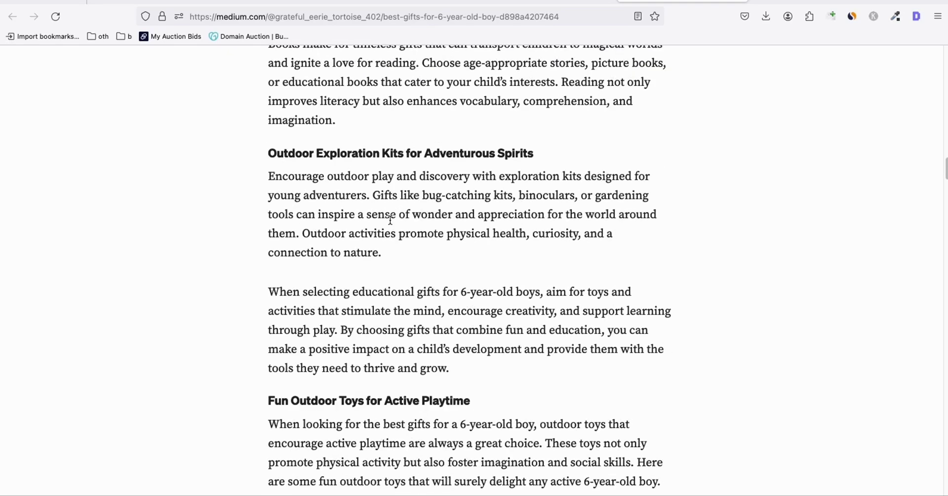
scroll(391, 222, "down", 4)
scroll(391, 224, "down", 5)
scroll(391, 222, "down", 9)
scroll(390, 220, "down", 10)
scroll(390, 218, "down", 9)
scroll(393, 232, "down", 9)
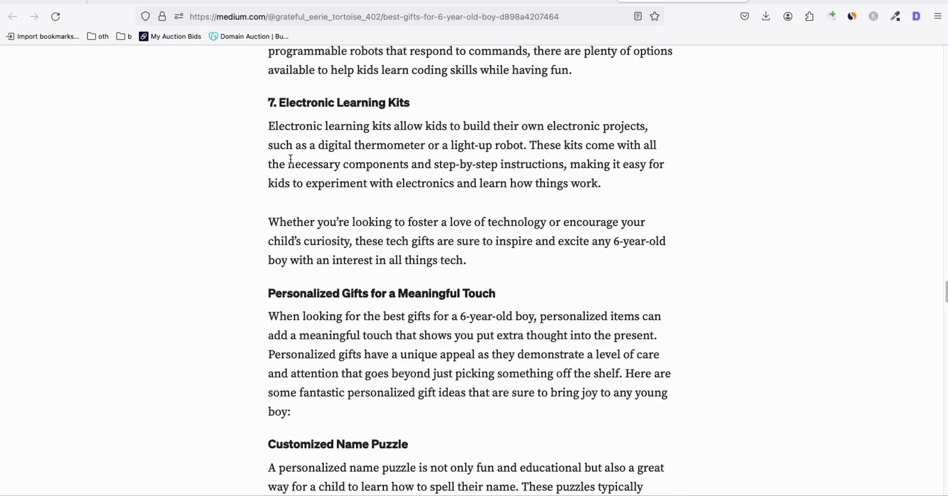
scroll(339, 212, "down", 10)
scroll(338, 212, "down", 10)
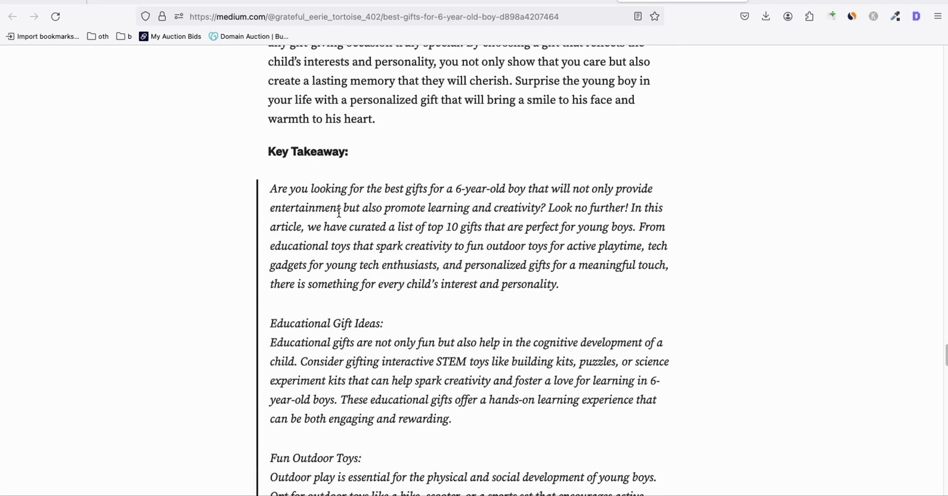
Step: Reach the closing link card and open the original toysmania.info post
left_click_drag(270, 188, 430, 282)
scroll(370, 283, "down", 4)
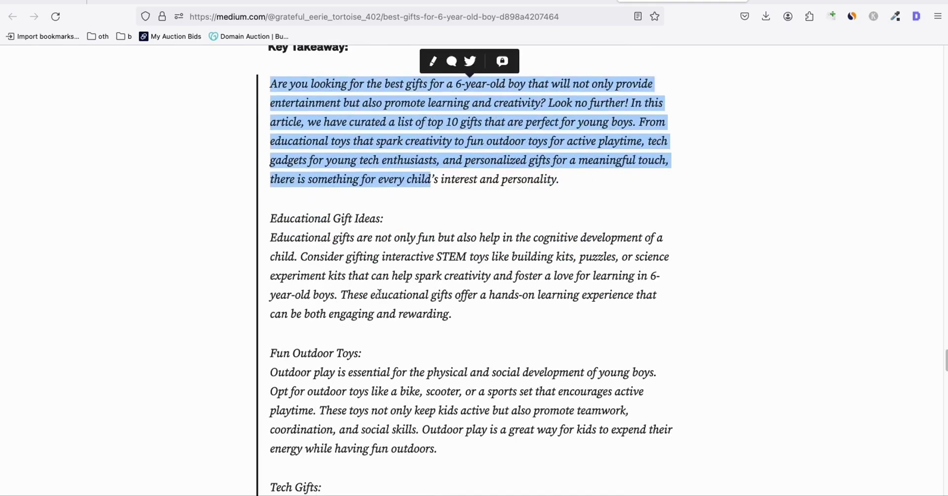
scroll(369, 282, "down", 1)
scroll(356, 247, "down", 10)
scroll(339, 209, "down", 12)
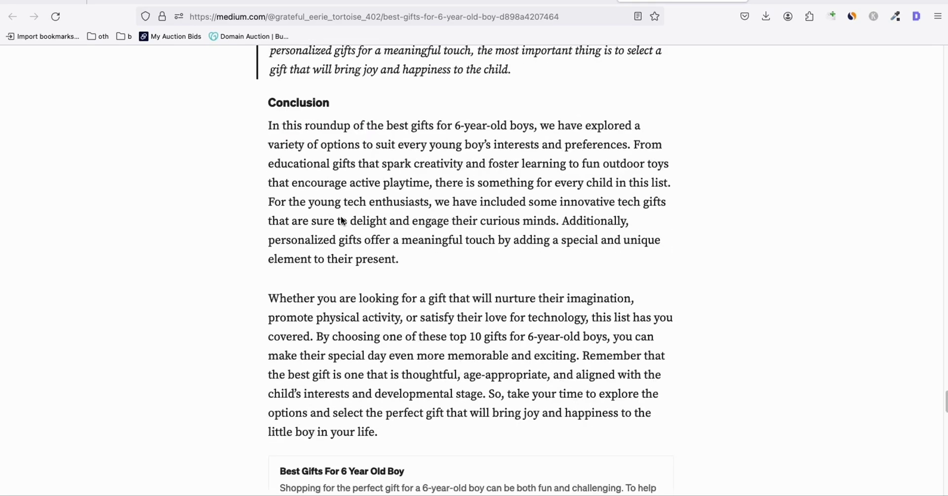
scroll(349, 197, "down", 2)
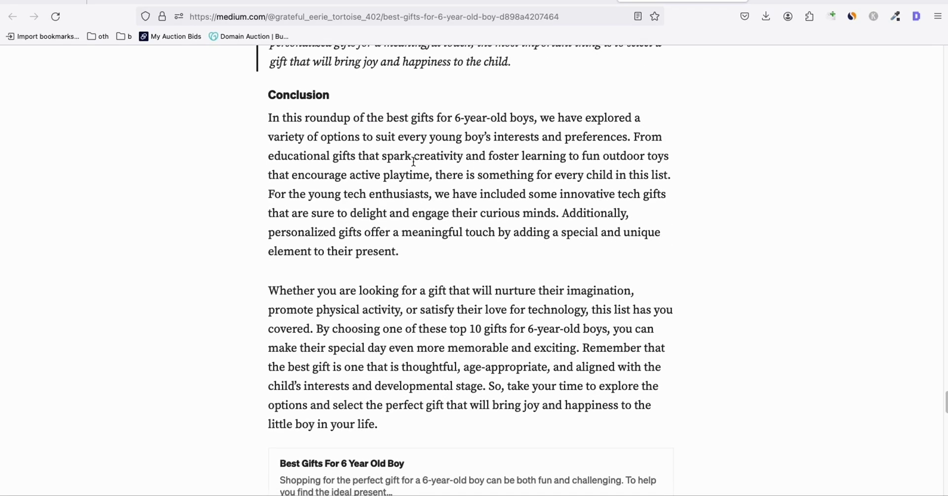
scroll(420, 247, "down", 5)
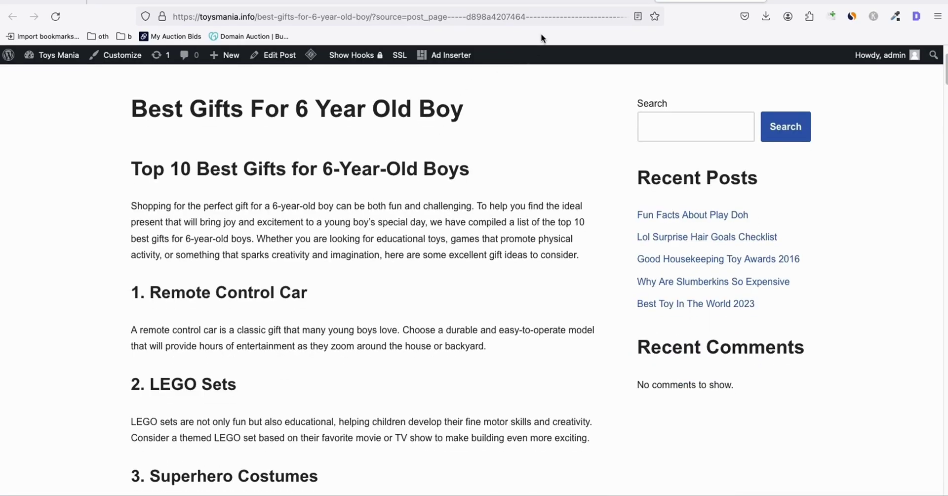
Step: Return to the Medium story and scroll back to the top
left_click(567, 3)
scroll(563, 196, "up", 10)
scroll(564, 196, "up", 10)
scroll(564, 196, "up", 10)
scroll(564, 196, "up", 10)
scroll(564, 196, "up", 10)
scroll(563, 196, "up", 5)
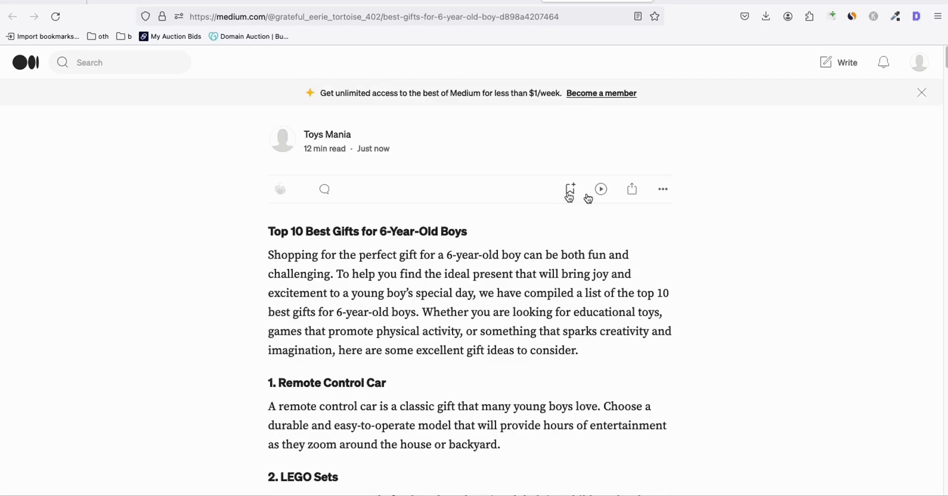
Step: Open the Medium story's settings and expand Advanced Settings
left_click(663, 189)
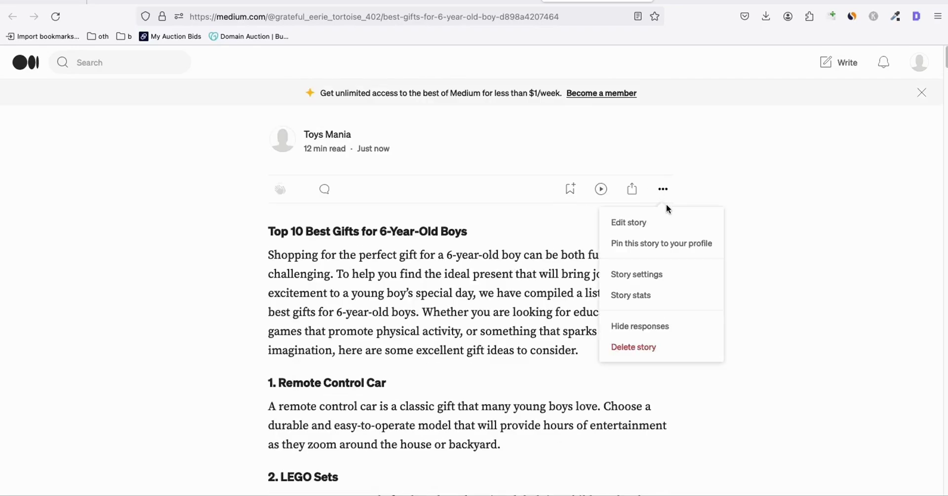
left_click(637, 274)
scroll(364, 127, "down", 5)
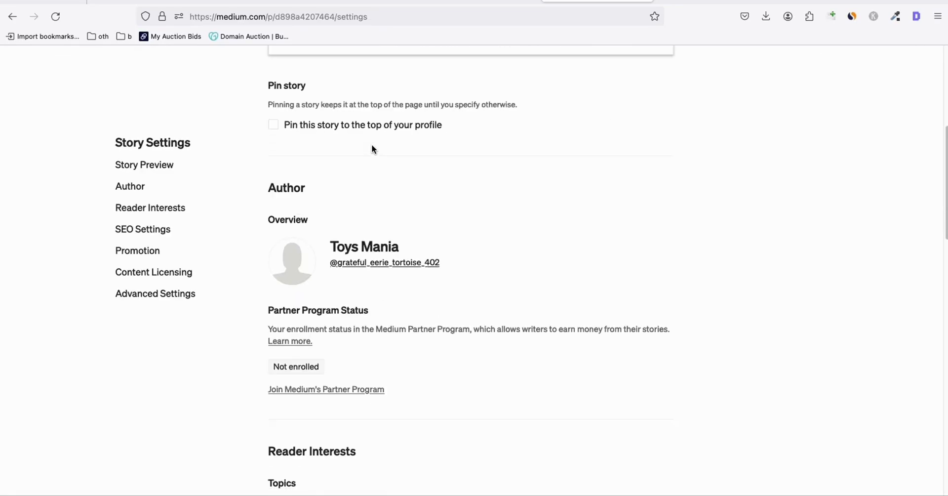
scroll(371, 144, "down", 4)
scroll(372, 158, "down", 4)
scroll(372, 162, "down", 5)
scroll(376, 170, "down", 3)
scroll(387, 207, "down", 4)
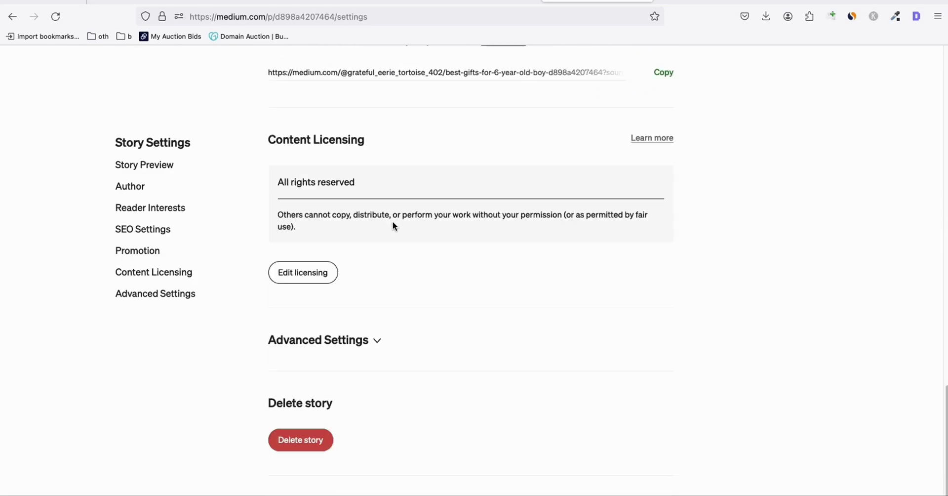
left_click(376, 340)
scroll(461, 229, "down", 3)
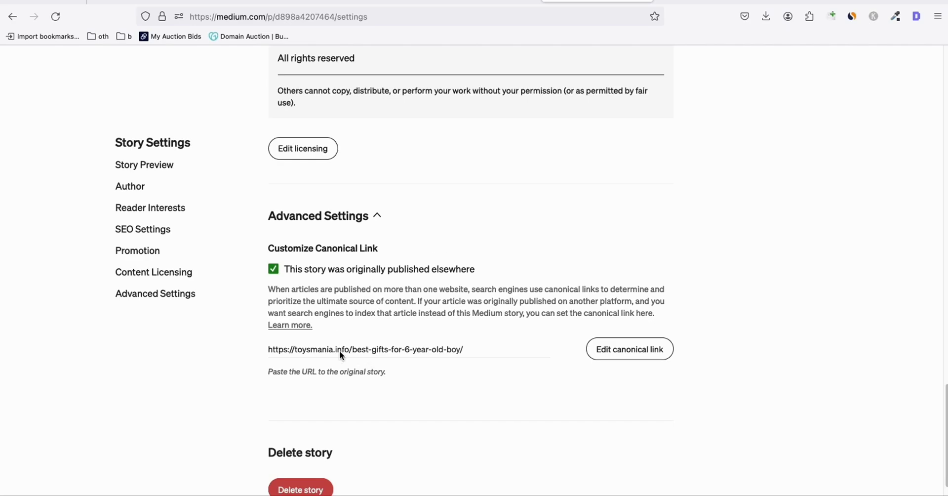
Step: Verify the canonical link points to the toysmania.info best-gifts-for-6-year-old-boy post
left_click_drag(273, 349, 437, 349)
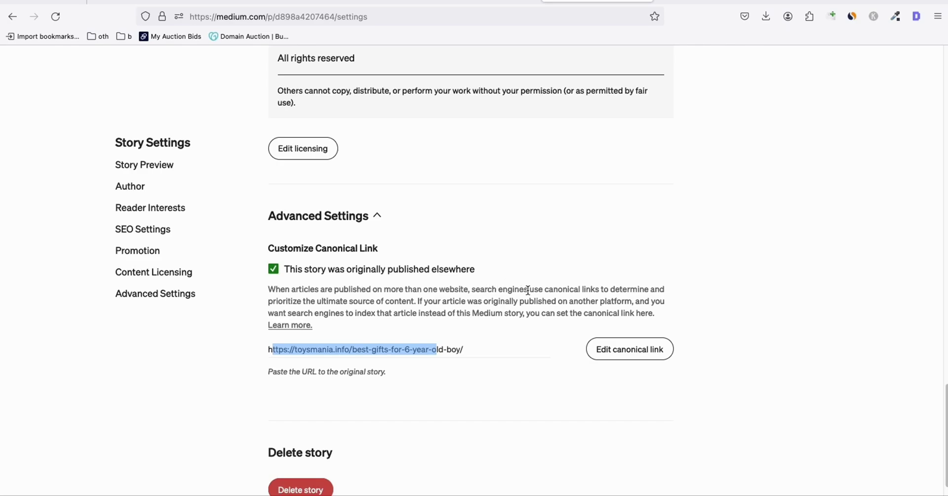
left_click(314, 245)
left_click_drag(315, 244, 365, 249)
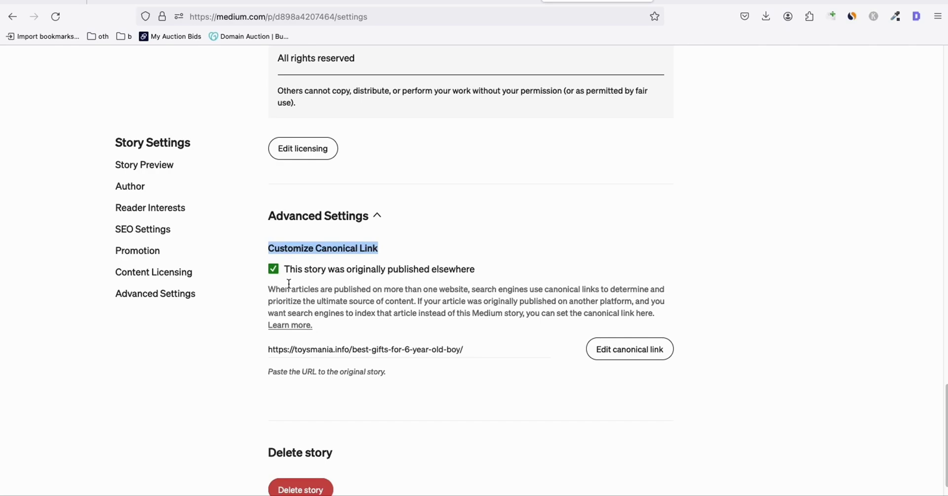
scroll(352, 271, "down", 1)
triple_click(435, 341)
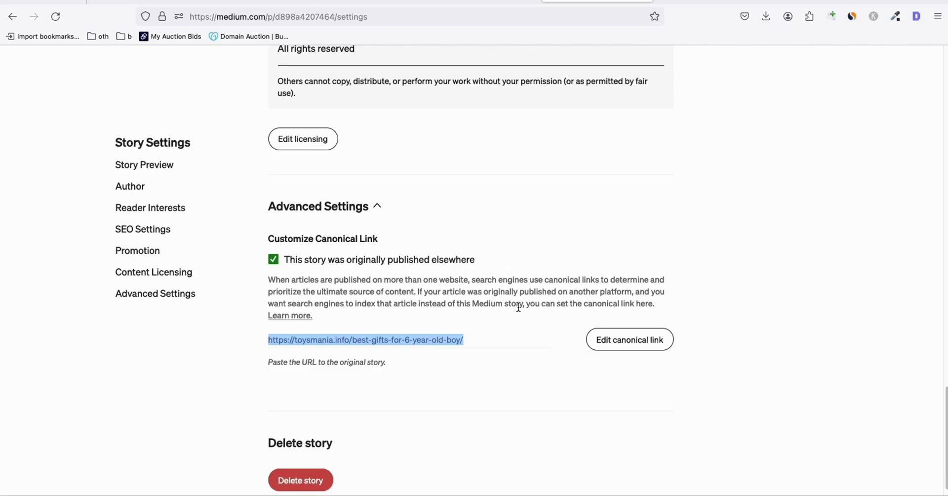
left_click(700, 2)
Step: Refresh the WordPress posts list to show all 81 published posts
left_click(356, 222)
triple_click(356, 222)
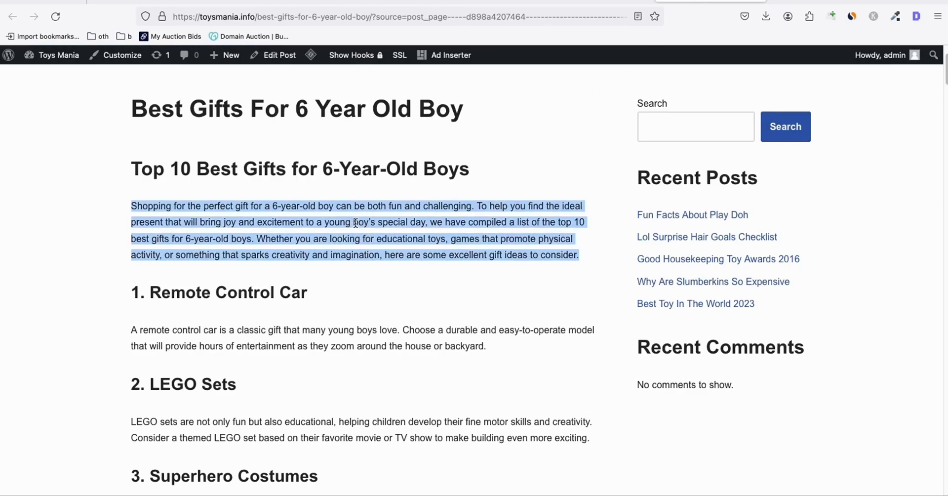
left_click(248, 2)
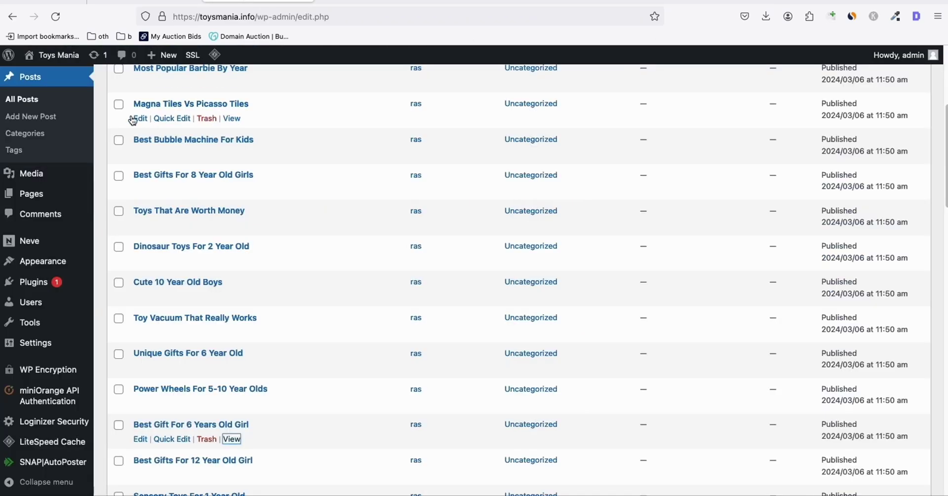
left_click(48, 16)
left_click(48, 17)
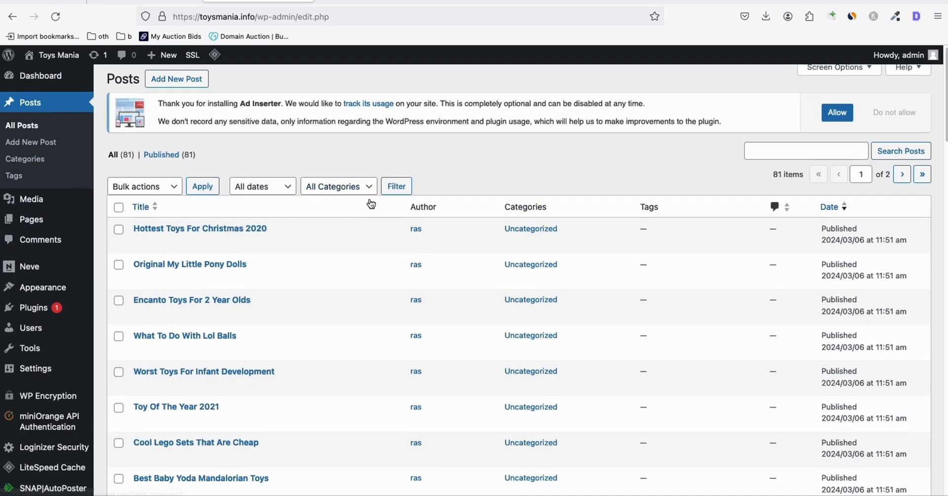
scroll(366, 205, "down", 4)
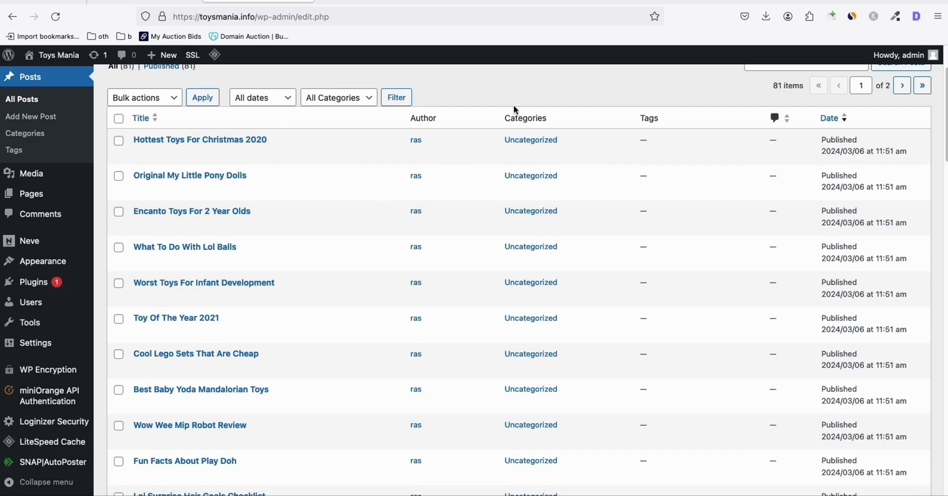
Step: Return to the Medium story settings and scroll back to the top
left_click(583, 2)
scroll(359, 215, "up", 4)
scroll(360, 216, "up", 12)
scroll(360, 216, "up", 7)
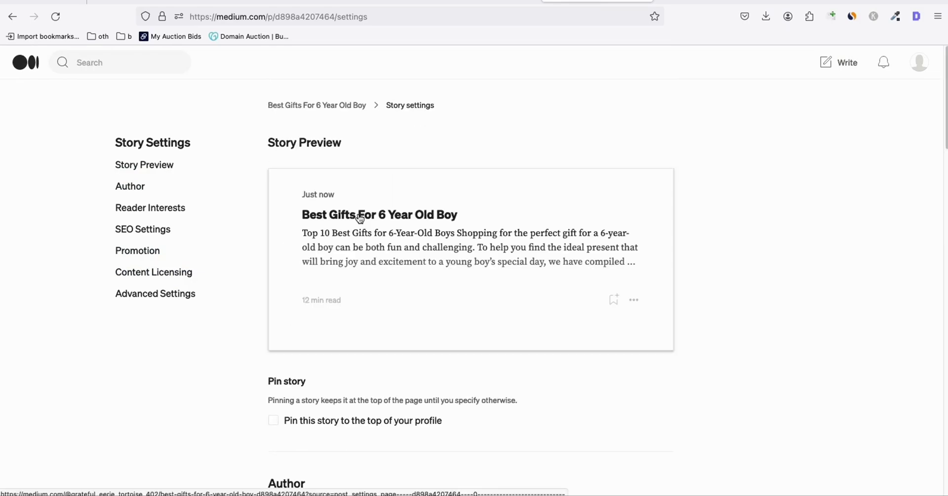
Step: Open Medium's Stories page and compare the Published and Drafts lists
left_click(919, 62)
left_click(842, 143)
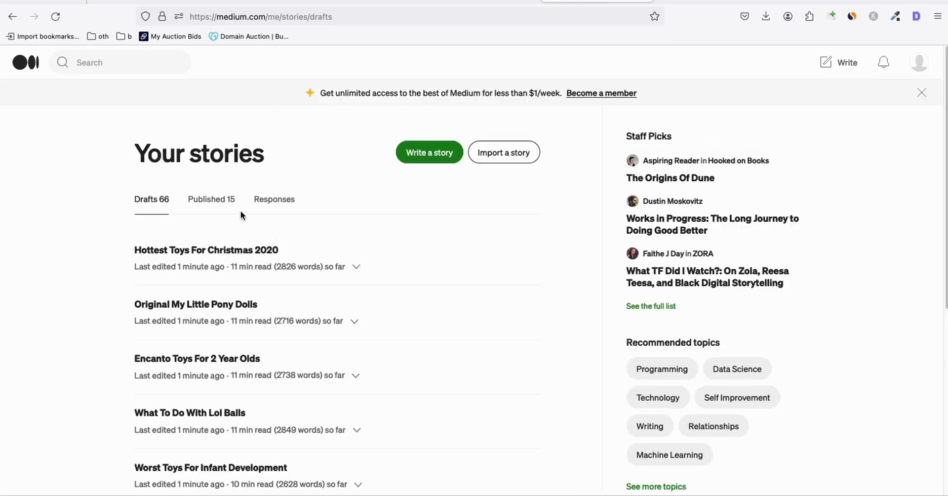
left_click(225, 201)
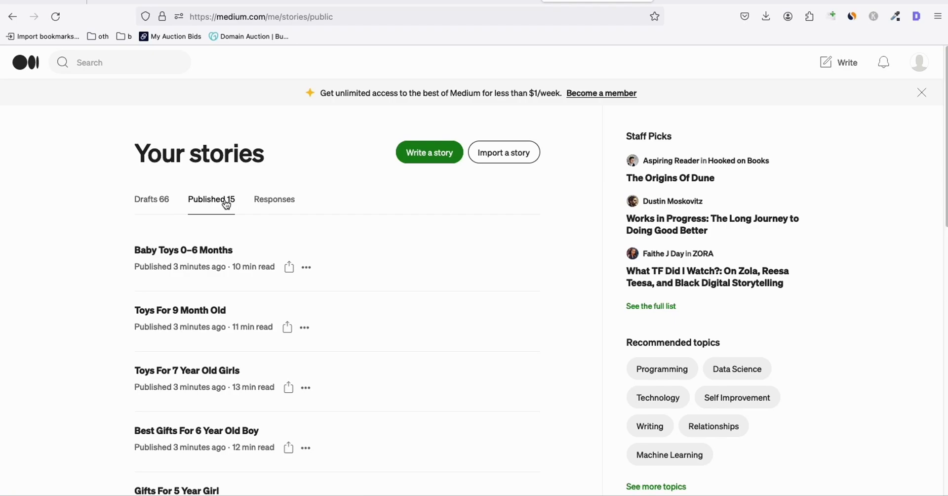
left_click(154, 204)
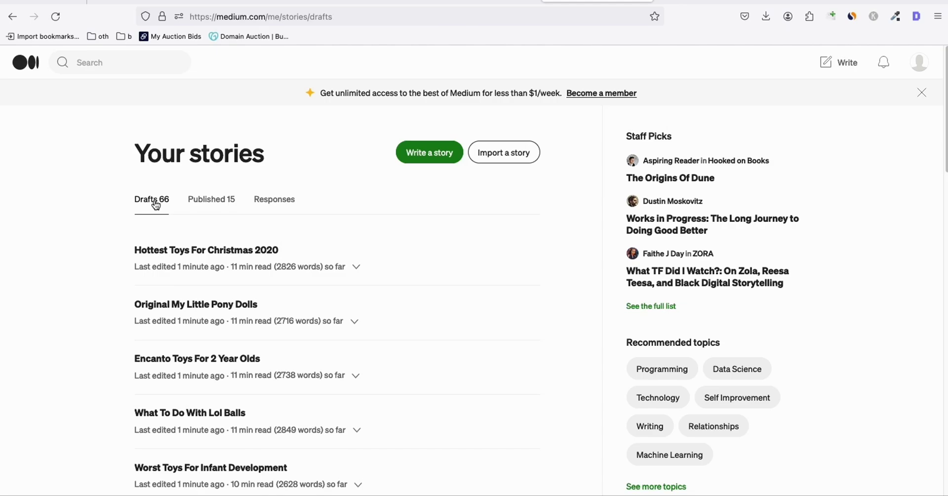
left_click(223, 202)
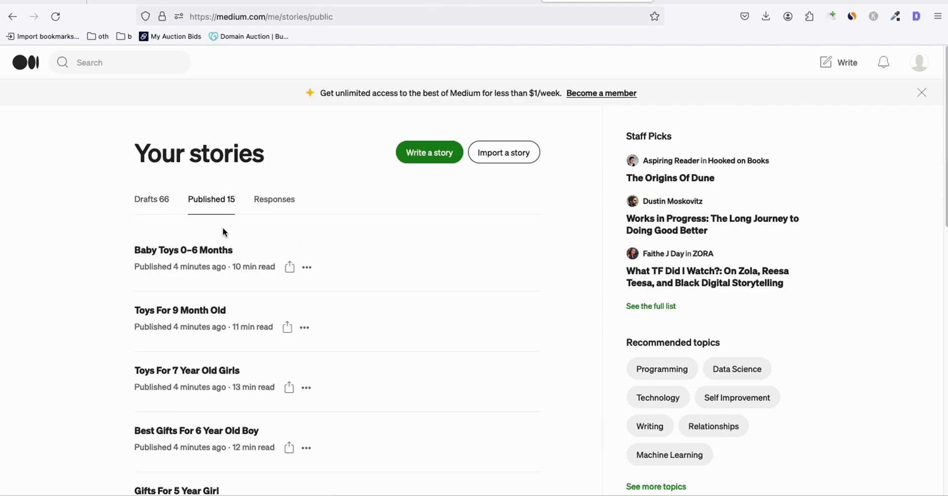
left_click(162, 203)
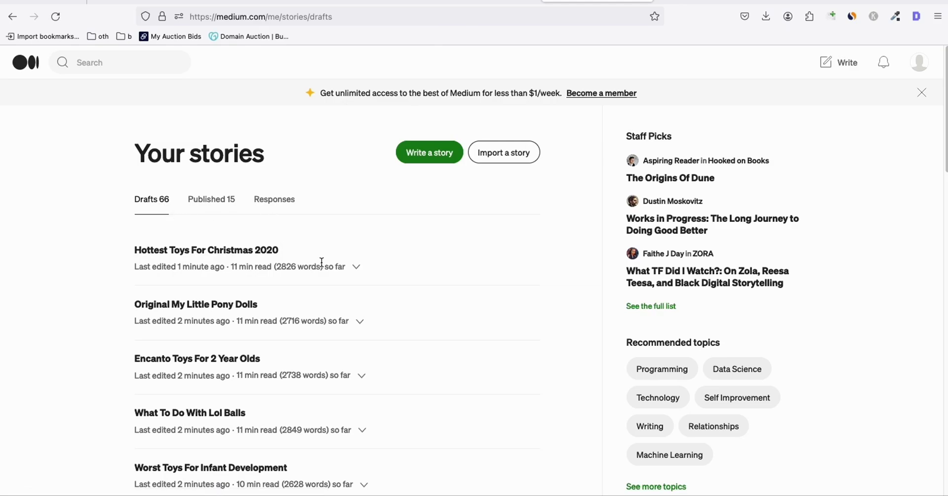
Step: Open the Hottest Toys For Christmas 2020, My Little Pony and Encanto drafts in new tabs
right_click(248, 257)
left_click(253, 254)
right_click(205, 306)
left_click(215, 312)
scroll(351, 179, "down", 1)
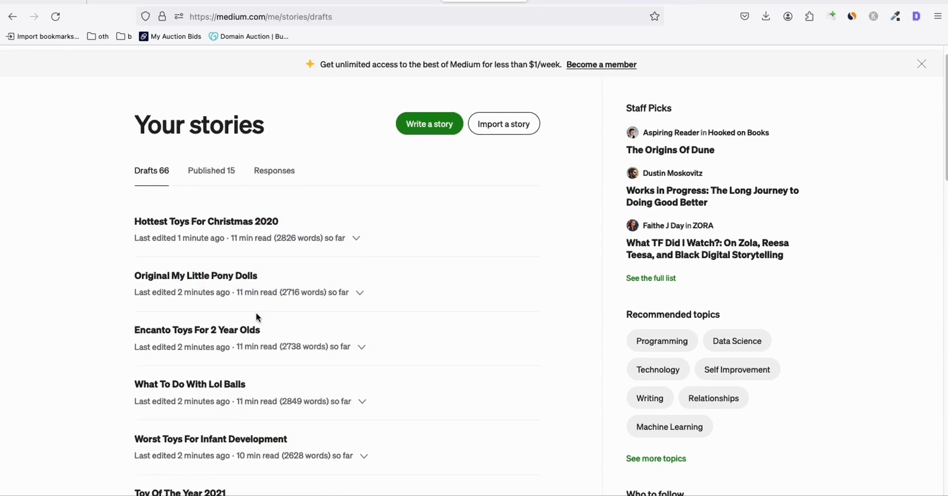
right_click(256, 320)
left_click(276, 328)
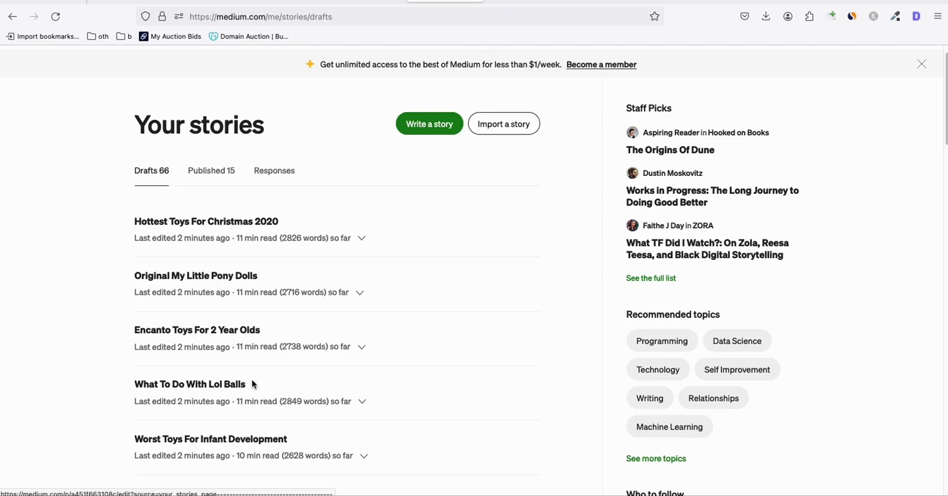
Step: Try publishing Hottest Toys For Christmas 2020 and hit Medium's daily publish-limit error
left_click(511, 2)
left_click(678, 67)
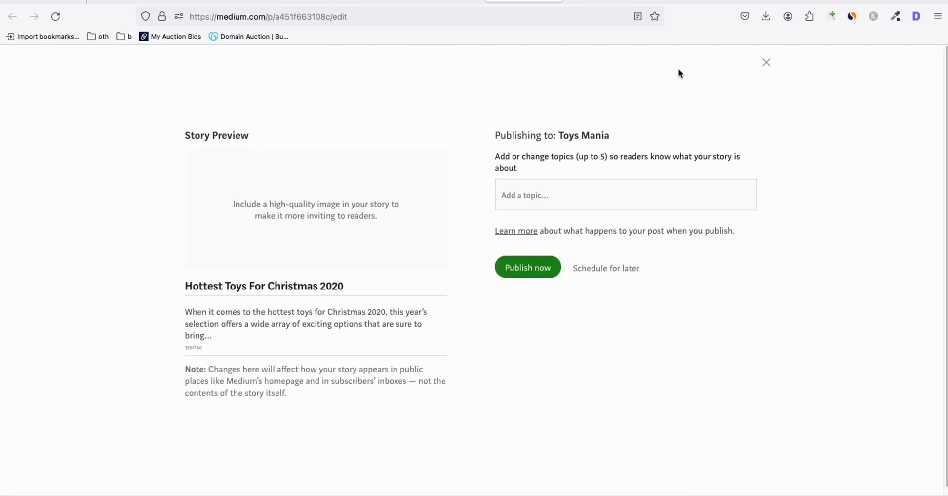
left_click(543, 273)
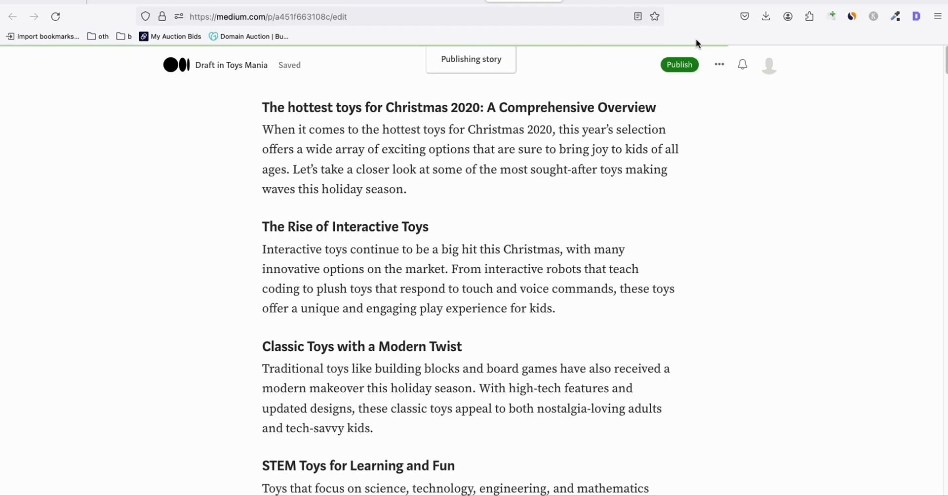
double_click(316, 242)
triple_click(503, 242)
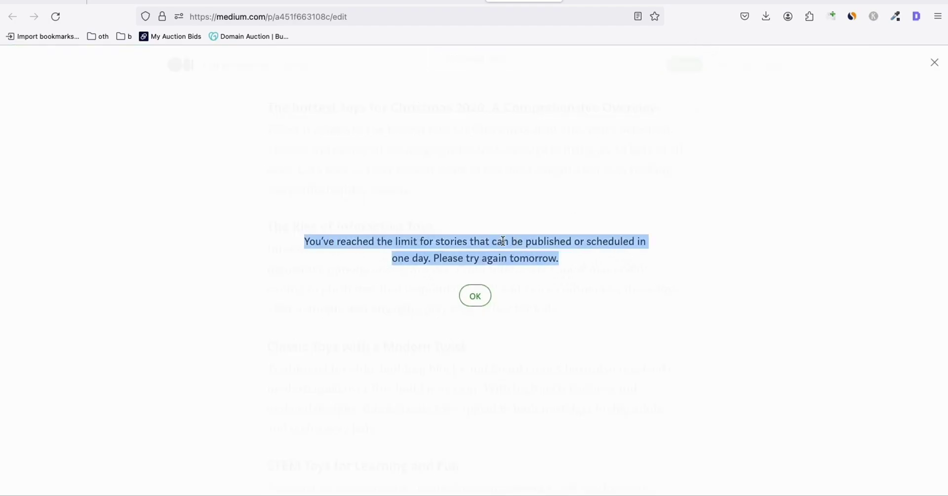
left_click(553, 3)
left_click(553, 2)
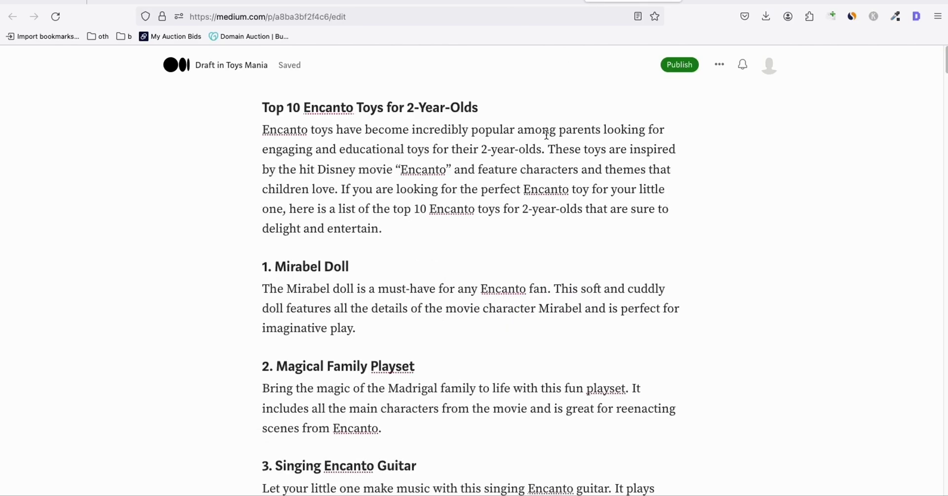
Step: Scroll the Encanto draft to its toysmania.info link card, then view the original post
scroll(386, 220, "down", 15)
scroll(386, 220, "down", 10)
scroll(378, 215, "down", 10)
scroll(379, 215, "down", 10)
scroll(379, 216, "down", 10)
scroll(379, 216, "down", 10)
scroll(376, 235, "up", 5)
scroll(316, 227, "up", 8)
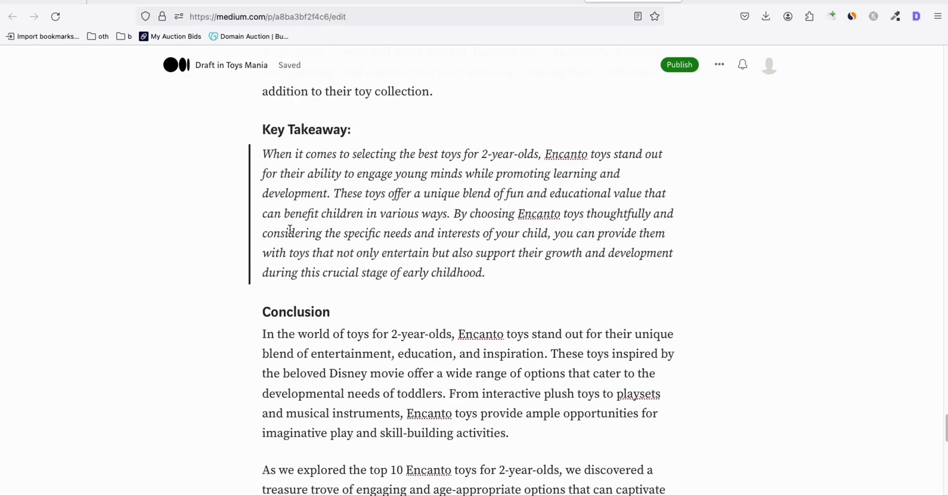
scroll(318, 156, "down", 3)
scroll(328, 188, "down", 8)
scroll(334, 199, "down", 6)
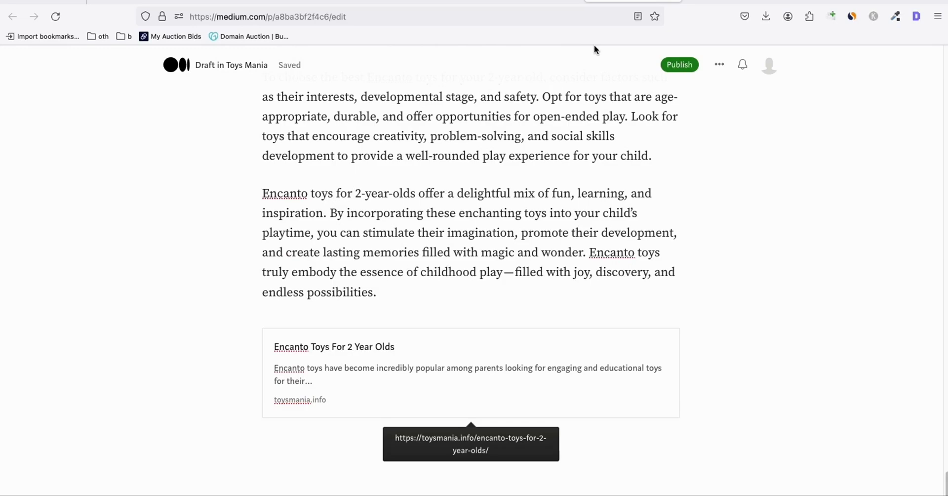
left_click(671, 2)
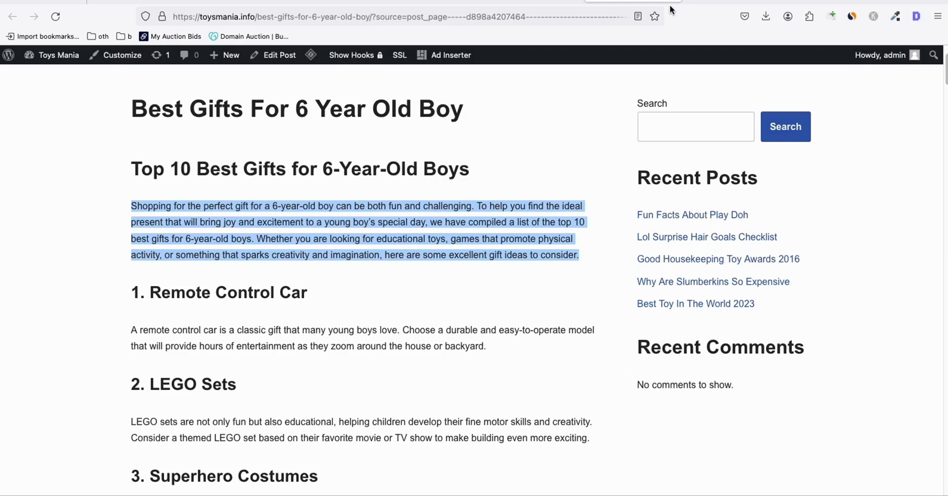
Step: Return to the Ahrefs Organic keywords report for Good Housekeeping's toy reviews and scroll its 7,736 keywords
left_click(163, 2)
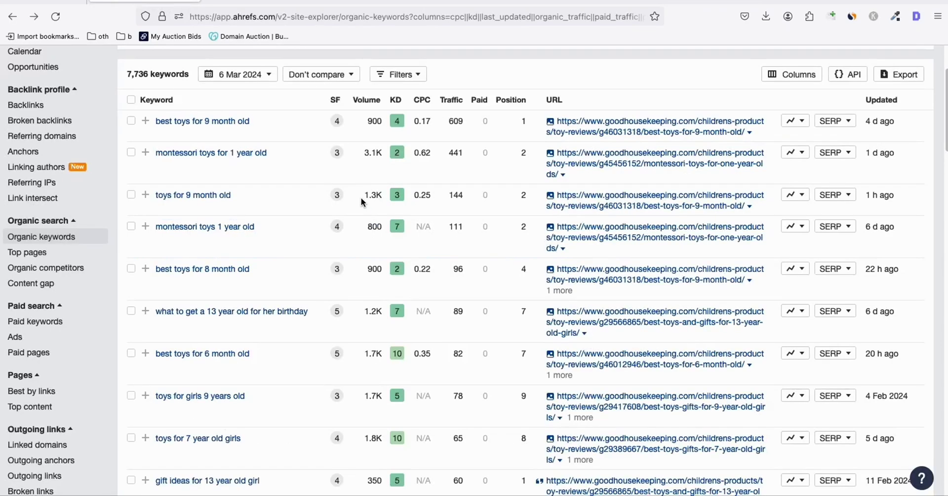
scroll(275, 171, "down", 1)
scroll(275, 171, "down", 1)
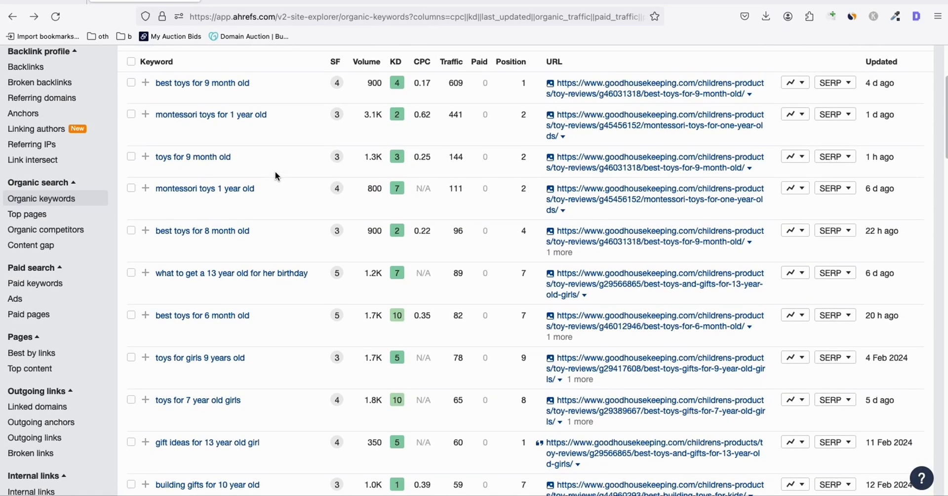